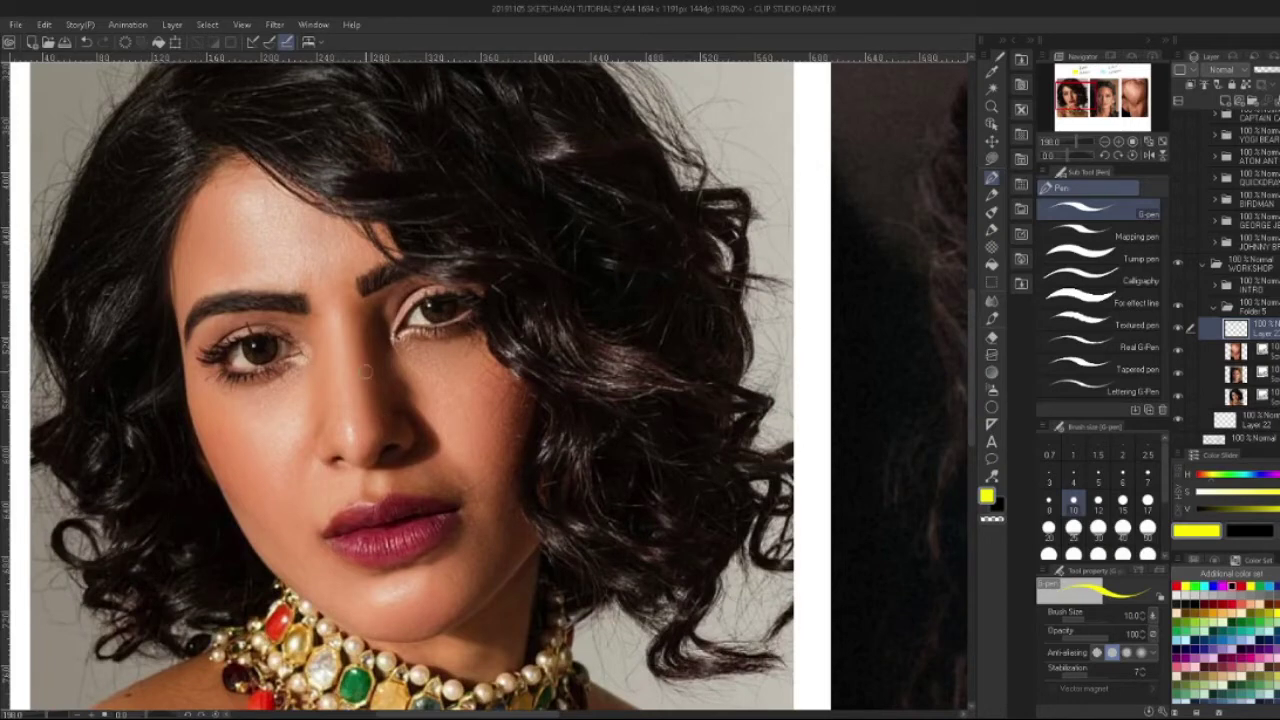
Set the G-pen size to 7 and outline the form shadow along the side of the first portrait's nose in yellow.
{"action": "scroll", "coordinate": [358, 380], "scroll_direction": "up", "scroll_amount": 1}
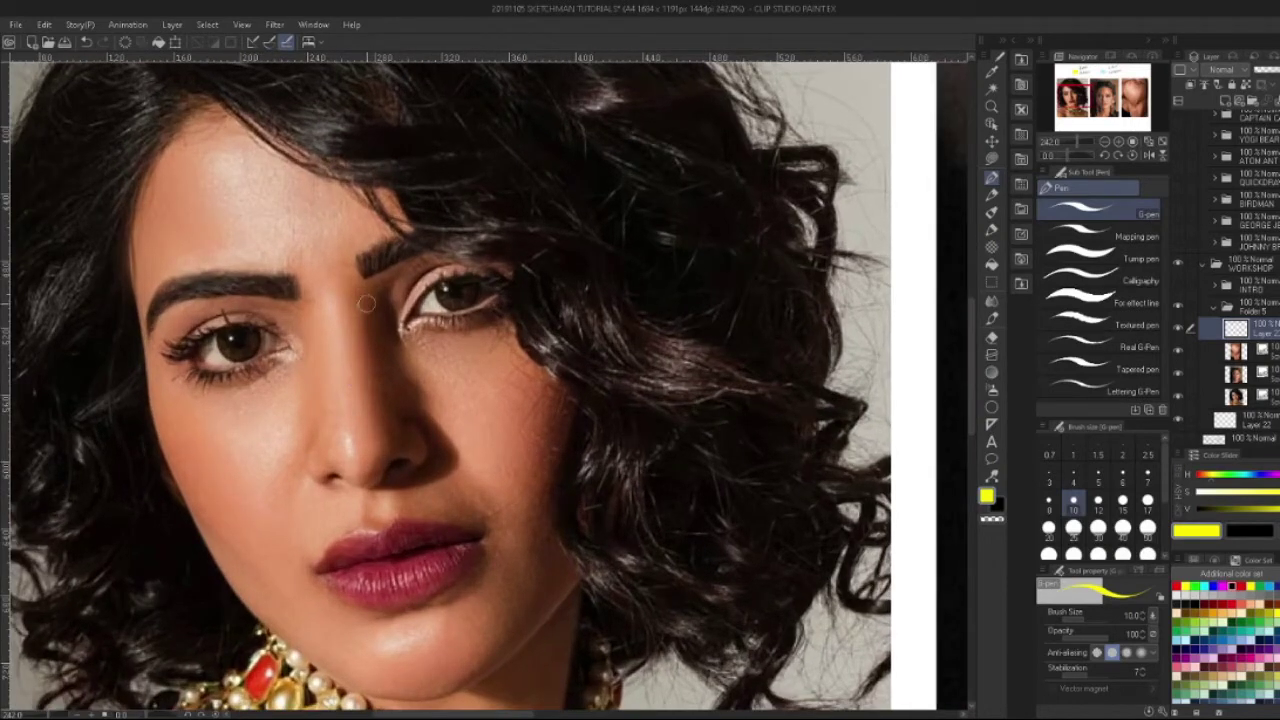
{"action": "mouse_move", "coordinate": [396, 281]}
{"action": "left_mouse_down"}
{"action": "mouse_move", "coordinate": [366, 324]}
{"action": "mouse_move", "coordinate": [382, 446]}
{"action": "left_mouse_up"}
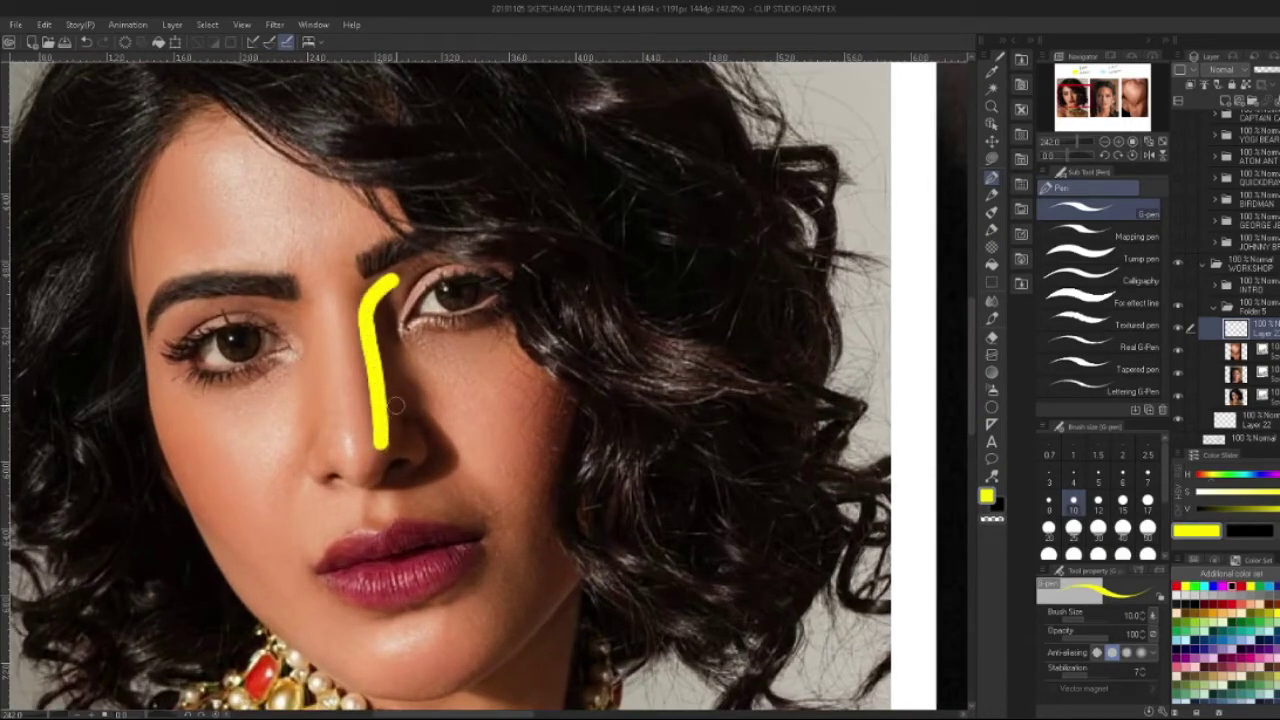
{"action": "key", "text": "ctrl+z"}
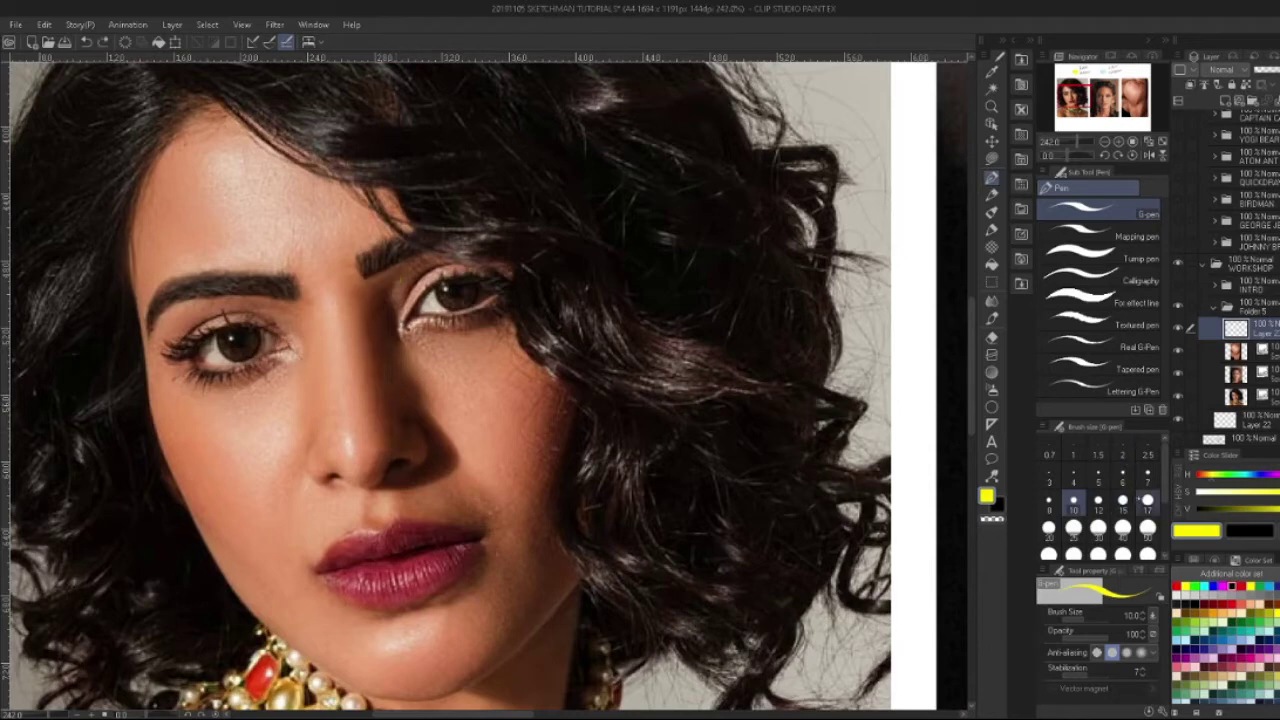
{"action": "left_click", "coordinate": [1147, 478]}
{"action": "mouse_move", "coordinate": [393, 272]}
{"action": "left_mouse_down"}
{"action": "mouse_move", "coordinate": [368, 378]}
{"action": "mouse_move", "coordinate": [382, 455]}
{"action": "mouse_move", "coordinate": [408, 455]}
{"action": "mouse_move", "coordinate": [430, 432]}
{"action": "mouse_move", "coordinate": [392, 336]}
{"action": "mouse_move", "coordinate": [396, 278]}
{"action": "left_mouse_up"}
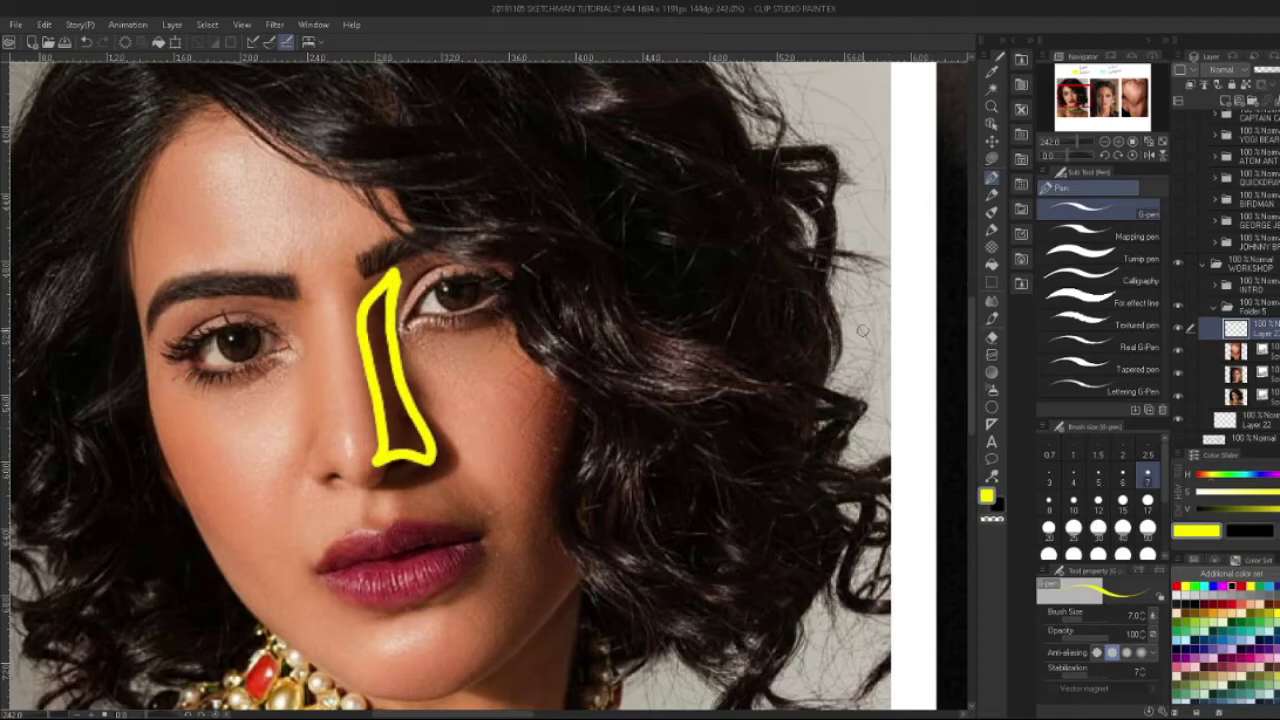
{"action": "scroll", "coordinate": [862, 330], "scroll_direction": "down", "scroll_amount": 3}
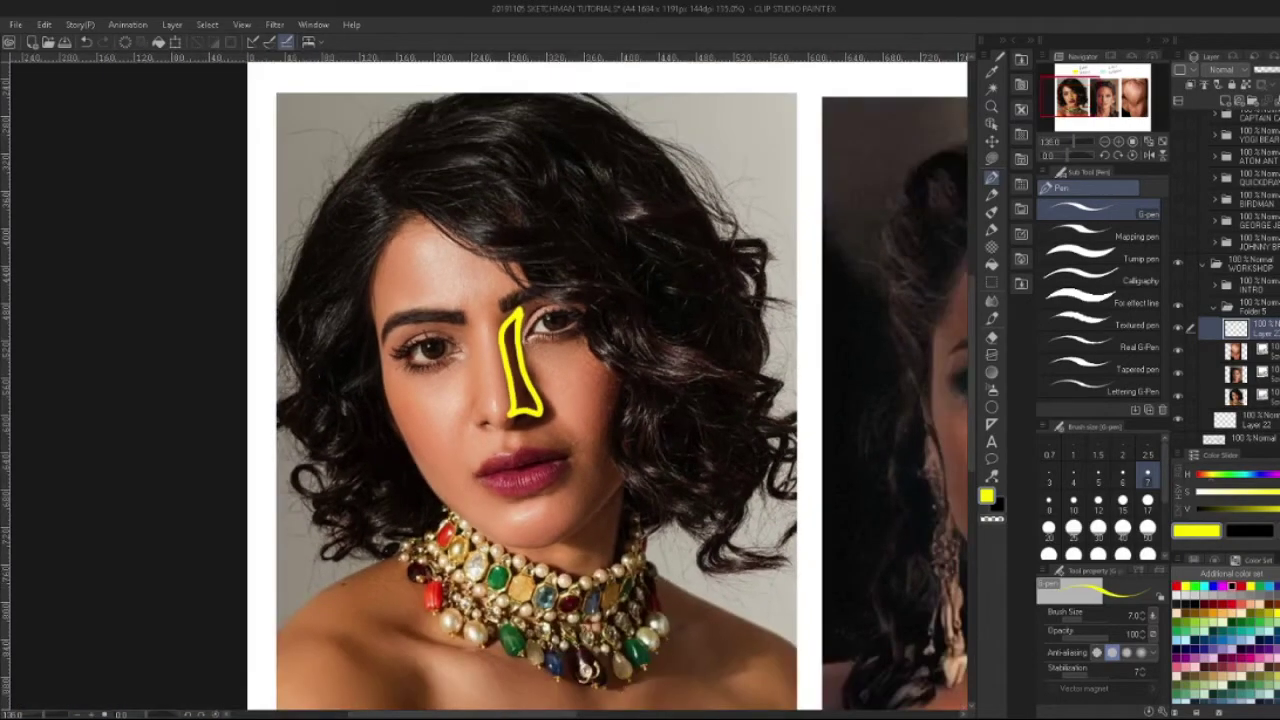
{"action": "scroll", "coordinate": [930, 401], "scroll_direction": "right", "scroll_amount": 5}
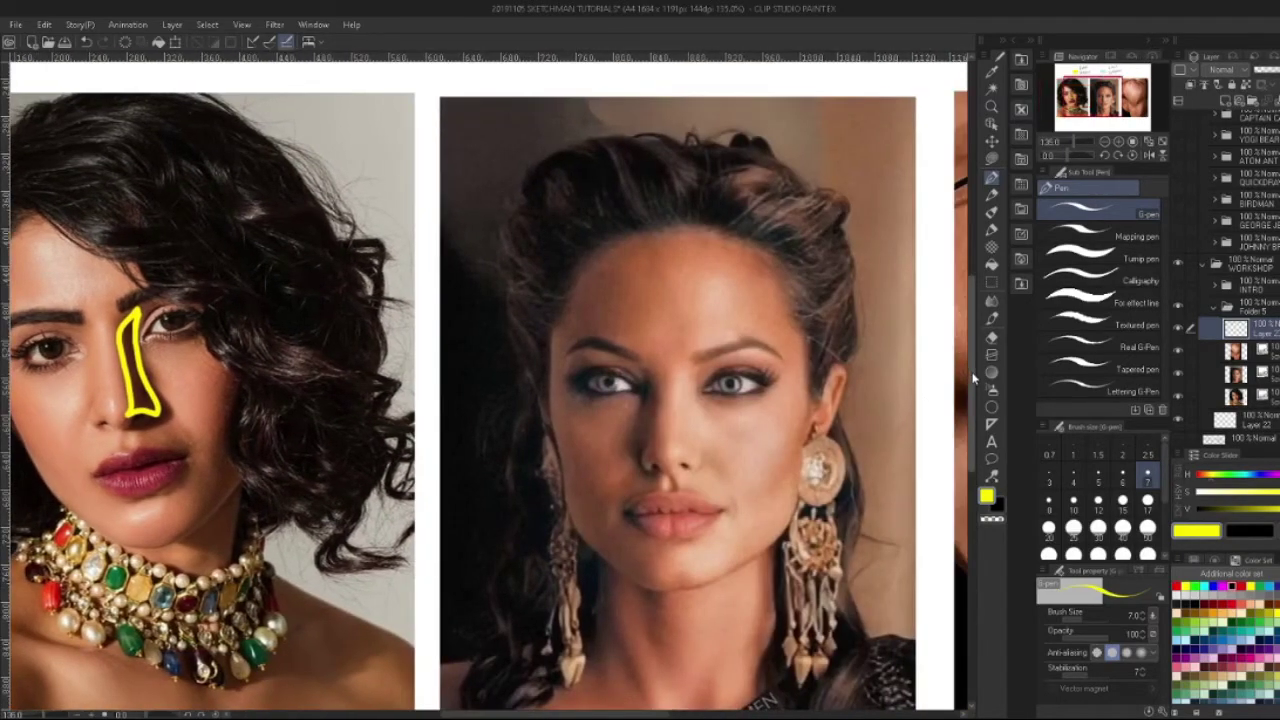
{"action": "scroll", "coordinate": [749, 251], "scroll_direction": "up", "scroll_amount": 3}
{"action": "key", "text": "i"}
{"action": "left_click", "coordinate": [686, 270]}
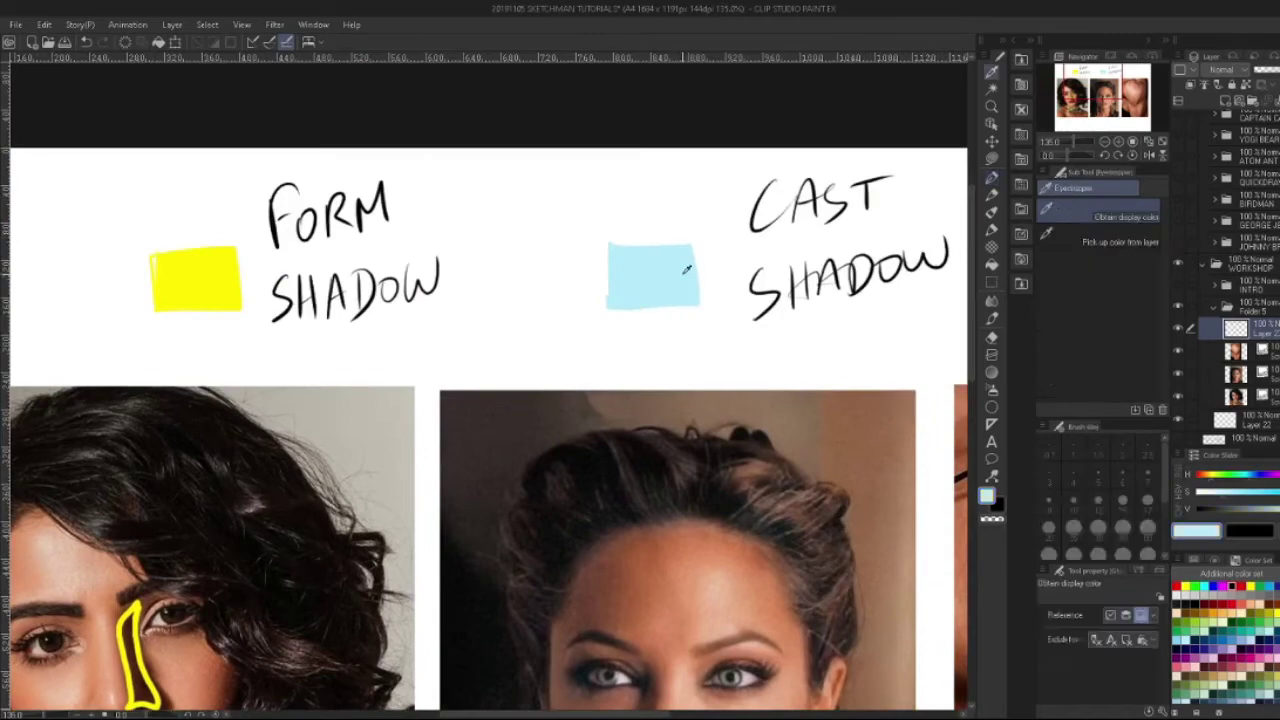
{"action": "scroll", "coordinate": [968, 314], "scroll_direction": "down", "scroll_amount": 2}
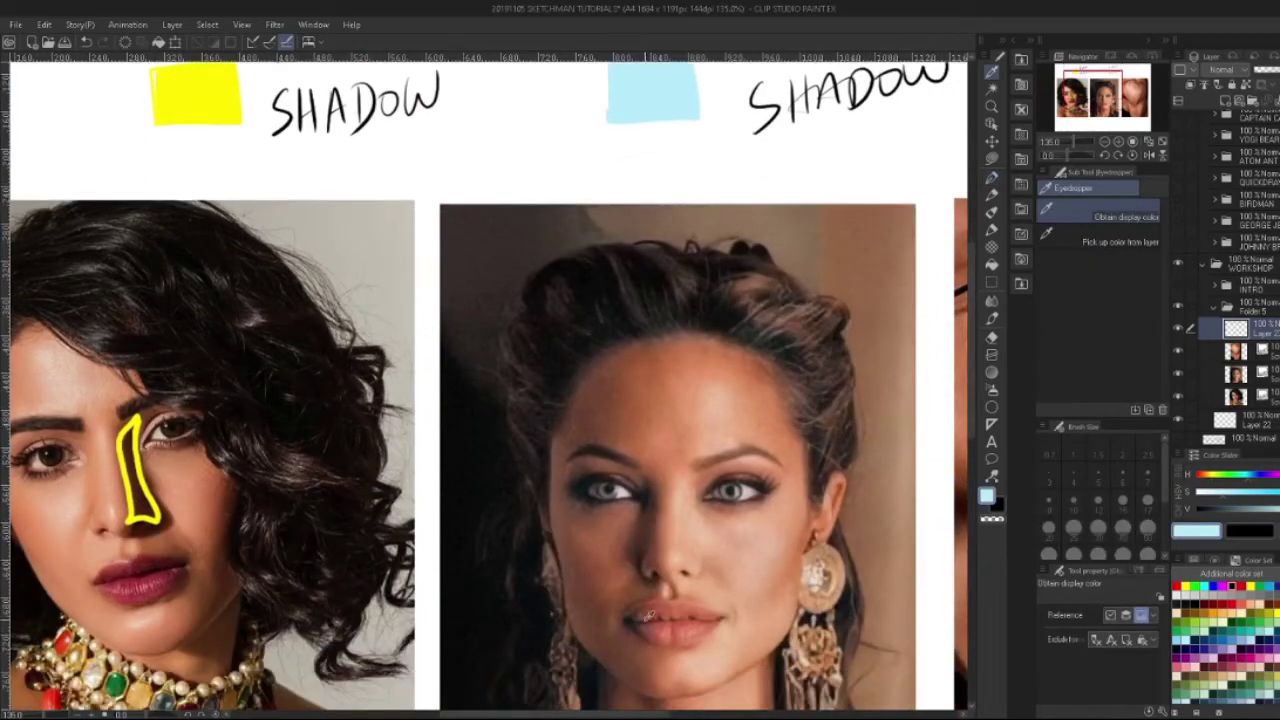
{"action": "scroll", "coordinate": [454, 496], "scroll_direction": "up", "scroll_amount": 4}
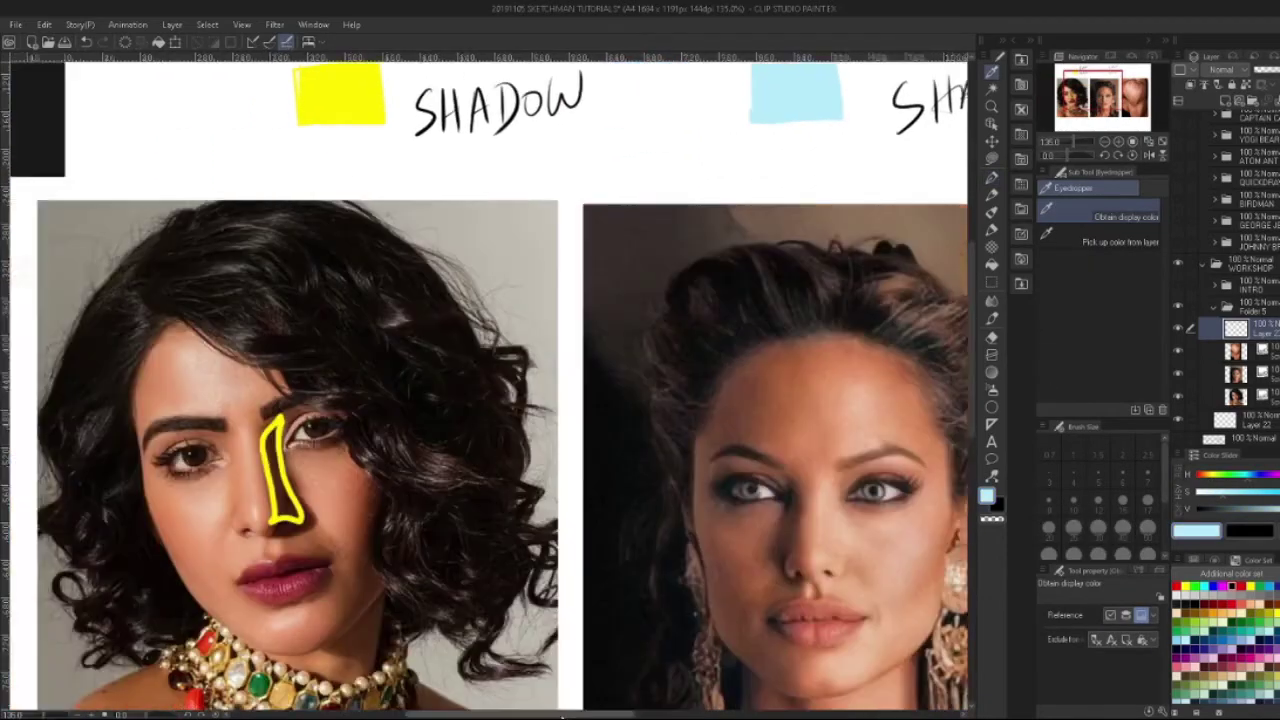
{"action": "scroll", "coordinate": [454, 496], "scroll_direction": "up", "scroll_amount": 2}
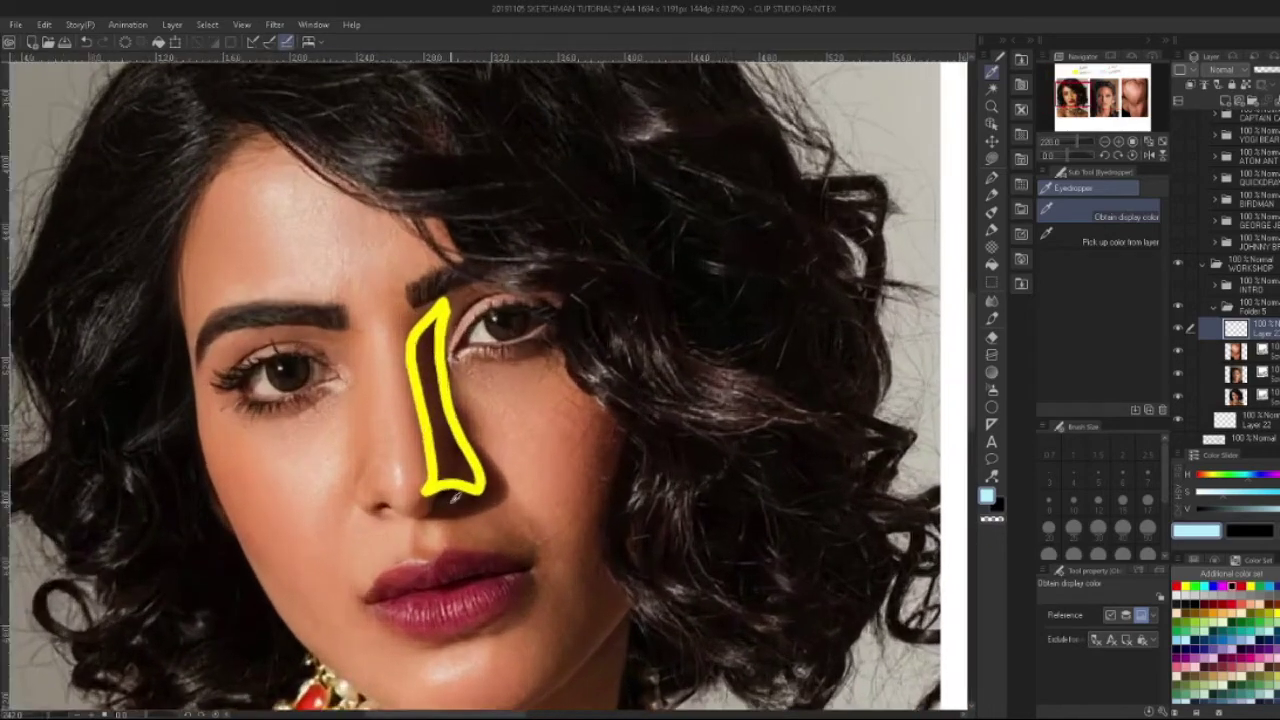
{"action": "left_click", "coordinate": [443, 503]}
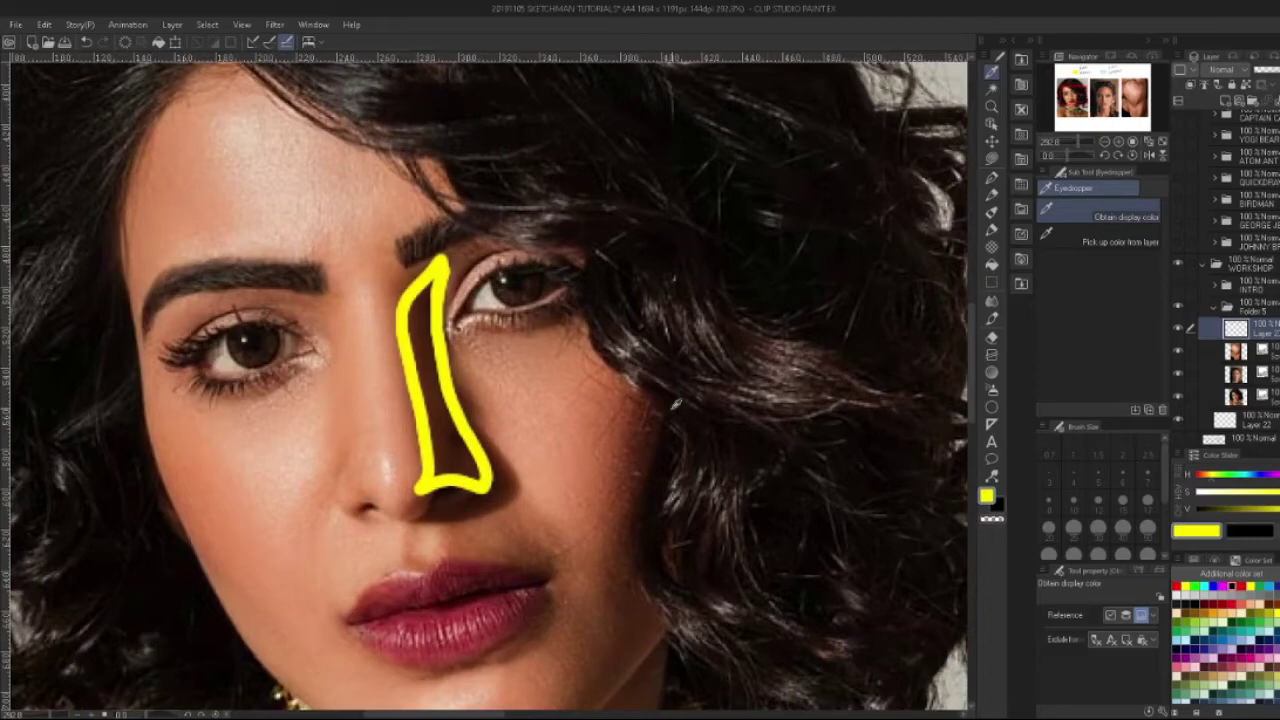
Sample the light blue cast shadow swatch and outline the cast shadow beside the first portrait's nostril with the G-pen.
{"action": "scroll", "coordinate": [675, 403], "scroll_direction": "down", "scroll_amount": 5}
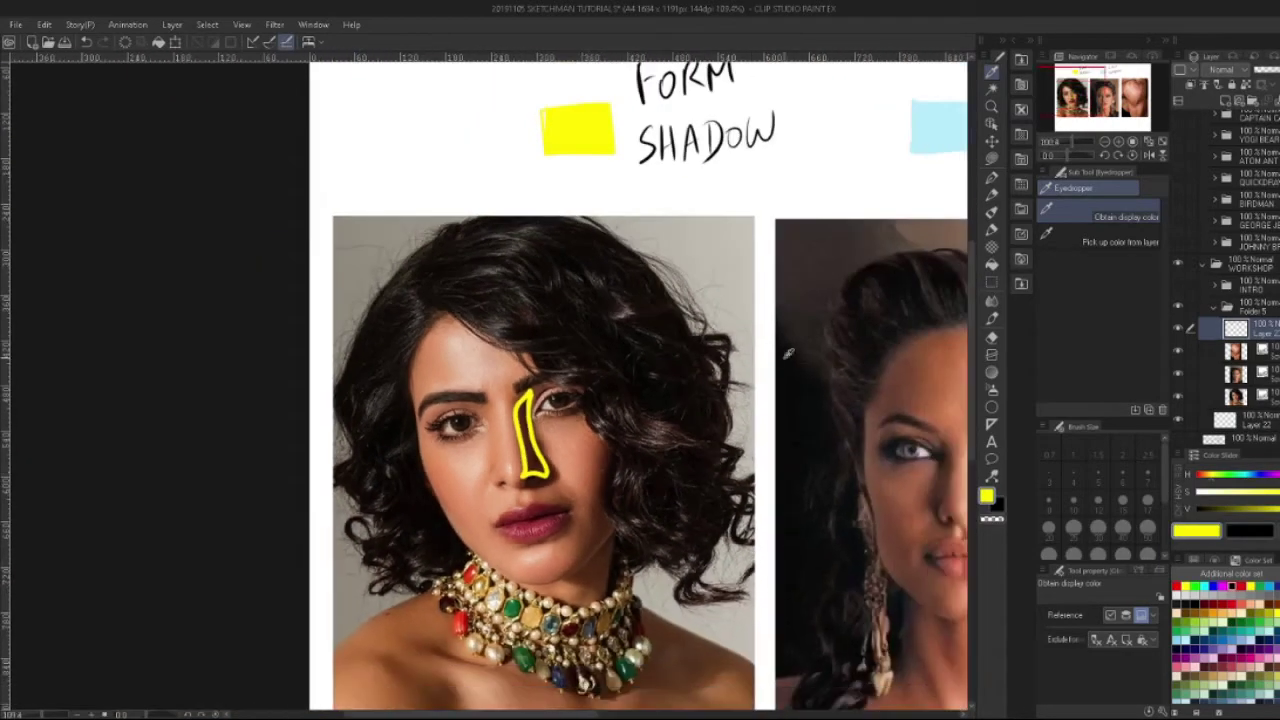
{"action": "left_click", "coordinate": [936, 122]}
{"action": "key", "text": "p"}
{"action": "scroll", "coordinate": [498, 540], "scroll_direction": "up", "scroll_amount": 3}
{"action": "scroll", "coordinate": [498, 540], "scroll_direction": "up", "scroll_amount": 5}
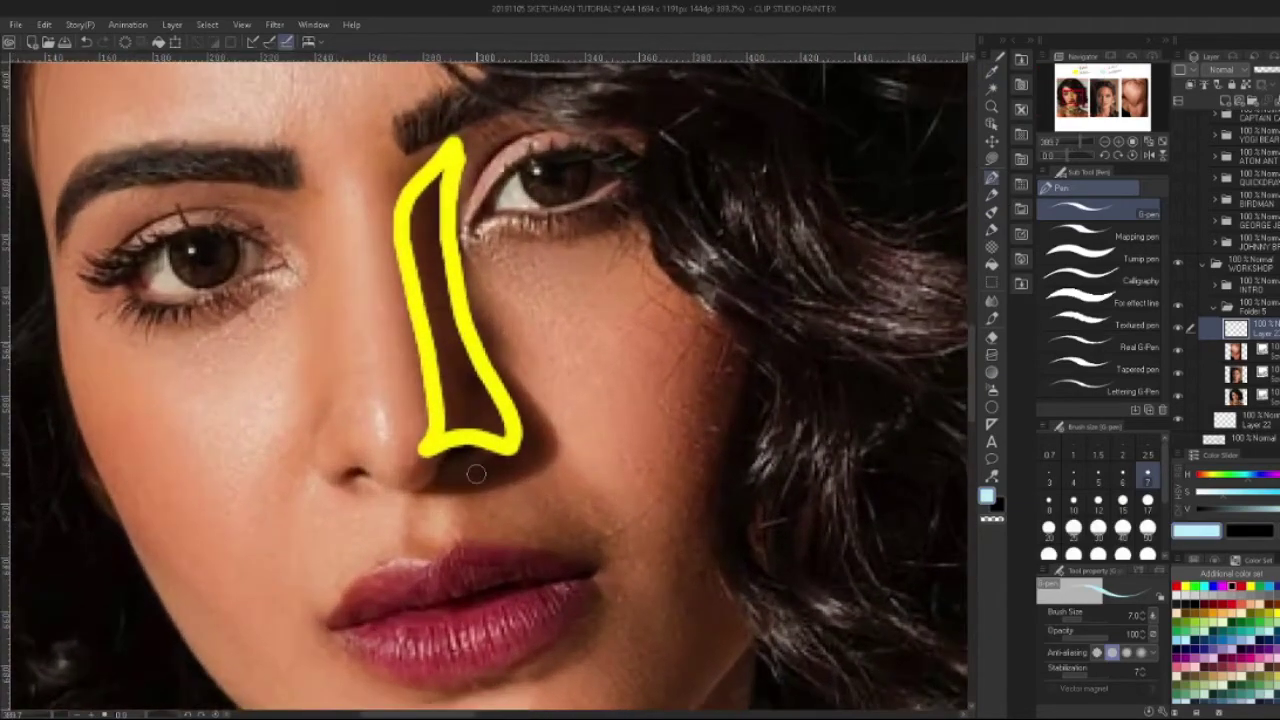
{"action": "mouse_move", "coordinate": [495, 452]}
{"action": "left_mouse_down"}
{"action": "mouse_move", "coordinate": [482, 487]}
{"action": "mouse_move", "coordinate": [553, 461]}
{"action": "mouse_move", "coordinate": [540, 404]}
{"action": "mouse_move", "coordinate": [513, 393]}
{"action": "mouse_move", "coordinate": [502, 446]}
{"action": "left_mouse_up"}
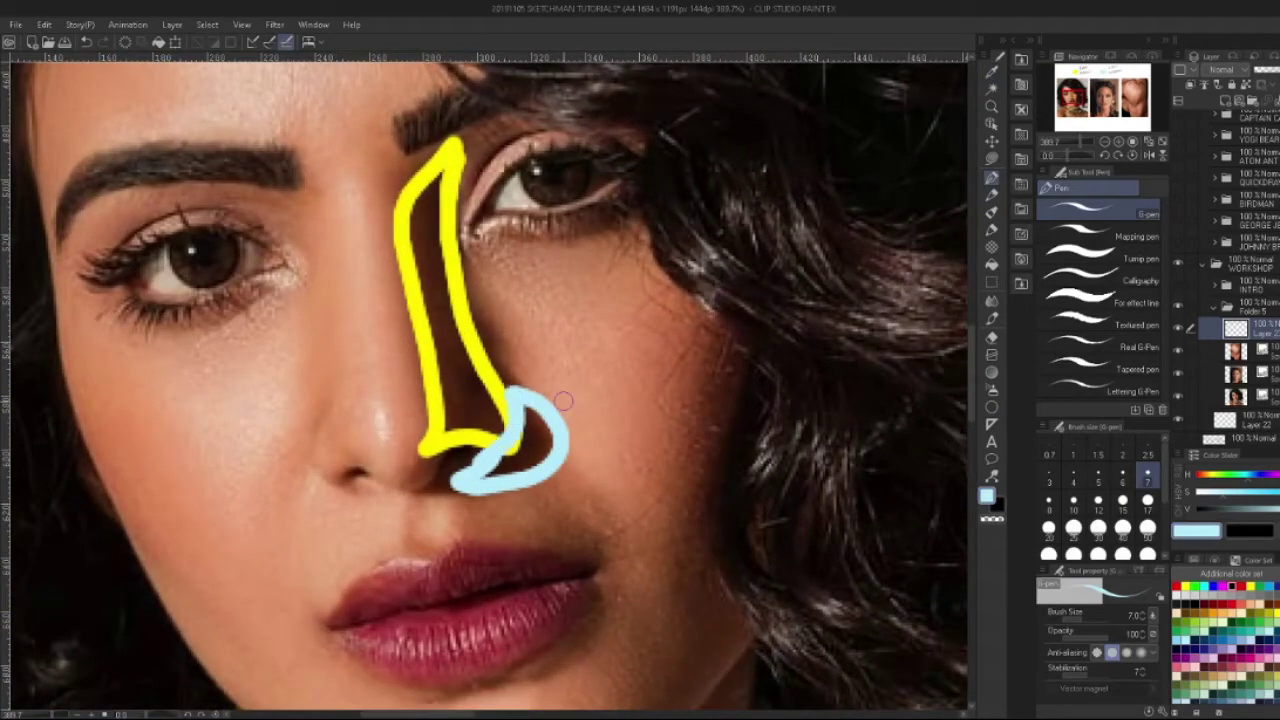
{"action": "scroll", "coordinate": [563, 401], "scroll_direction": "down", "scroll_amount": 4}
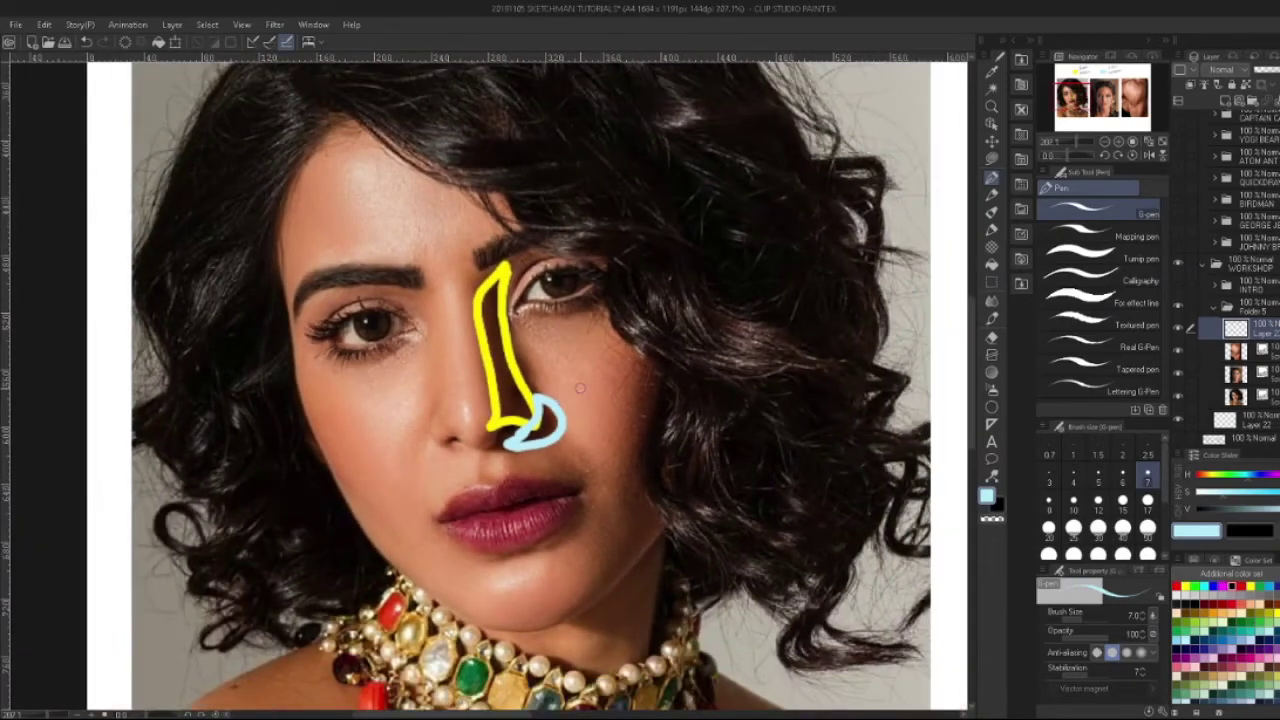
Sample yellow from the nose outline and outline the form shadow running down the first portrait's cheek to the jaw.
{"action": "key", "text": "i"}
{"action": "left_click", "coordinate": [498, 398]}
{"action": "scroll", "coordinate": [558, 597], "scroll_direction": "up", "scroll_amount": 1}
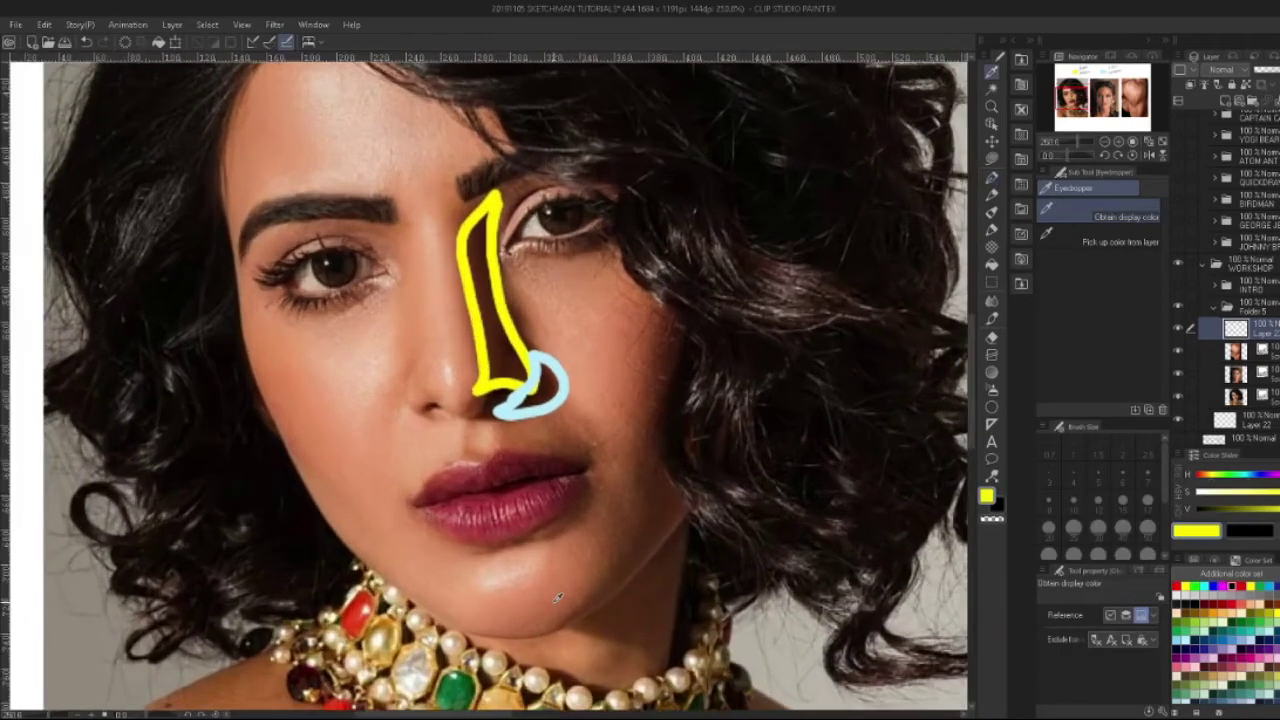
{"action": "left_click", "coordinate": [992, 178]}
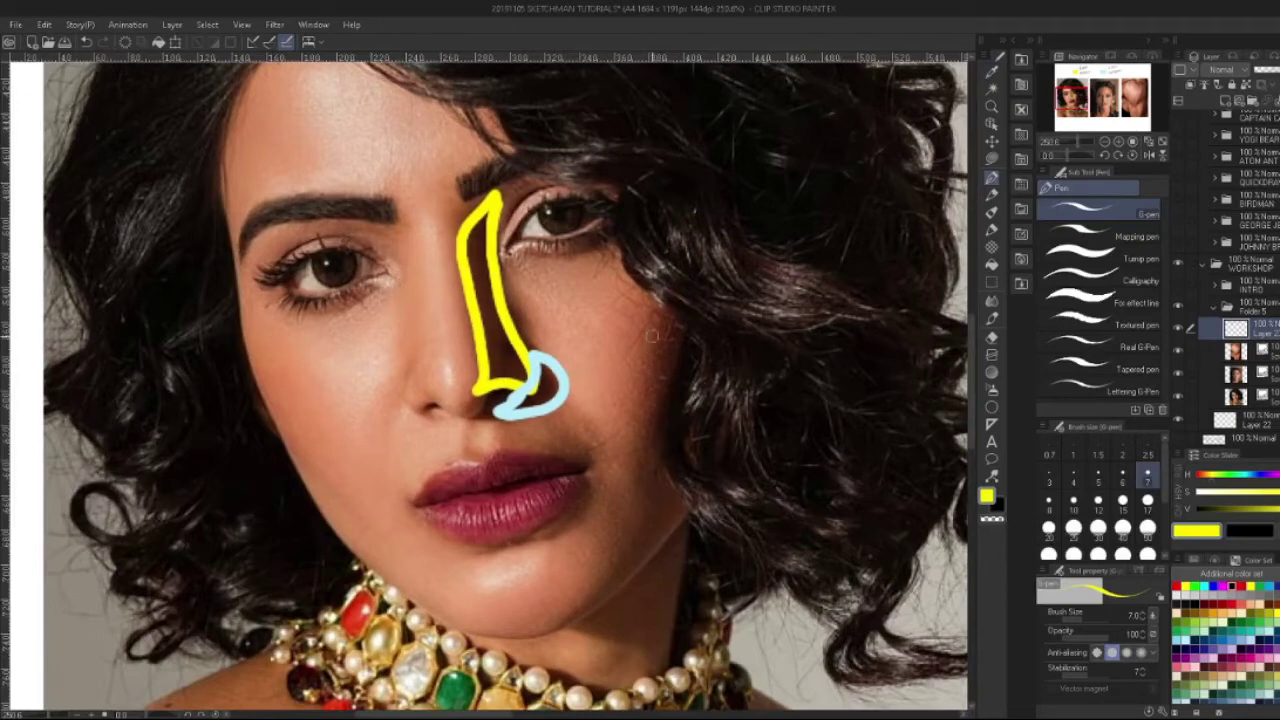
{"action": "mouse_move", "coordinate": [658, 318]}
{"action": "left_mouse_down"}
{"action": "mouse_move", "coordinate": [656, 304]}
{"action": "mouse_move", "coordinate": [629, 491]}
{"action": "mouse_move", "coordinate": [562, 612]}
{"action": "mouse_move", "coordinate": [675, 505]}
{"action": "mouse_move", "coordinate": [700, 338]}
{"action": "mouse_move", "coordinate": [661, 302]}
{"action": "left_mouse_up"}
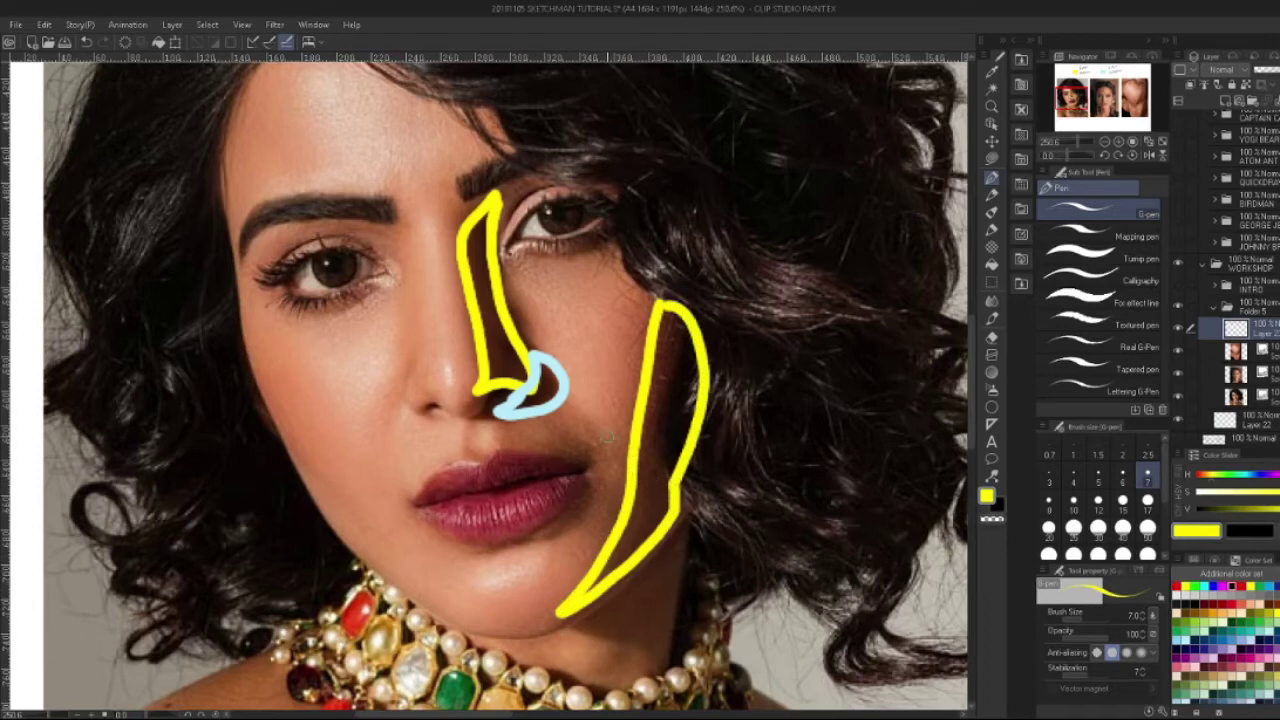
Sample light blue from the nose's cast shadow outline and outline the cast shadow under the first portrait's jaw on the neck.
{"action": "key", "text": "i"}
{"action": "left_click", "coordinate": [564, 392]}
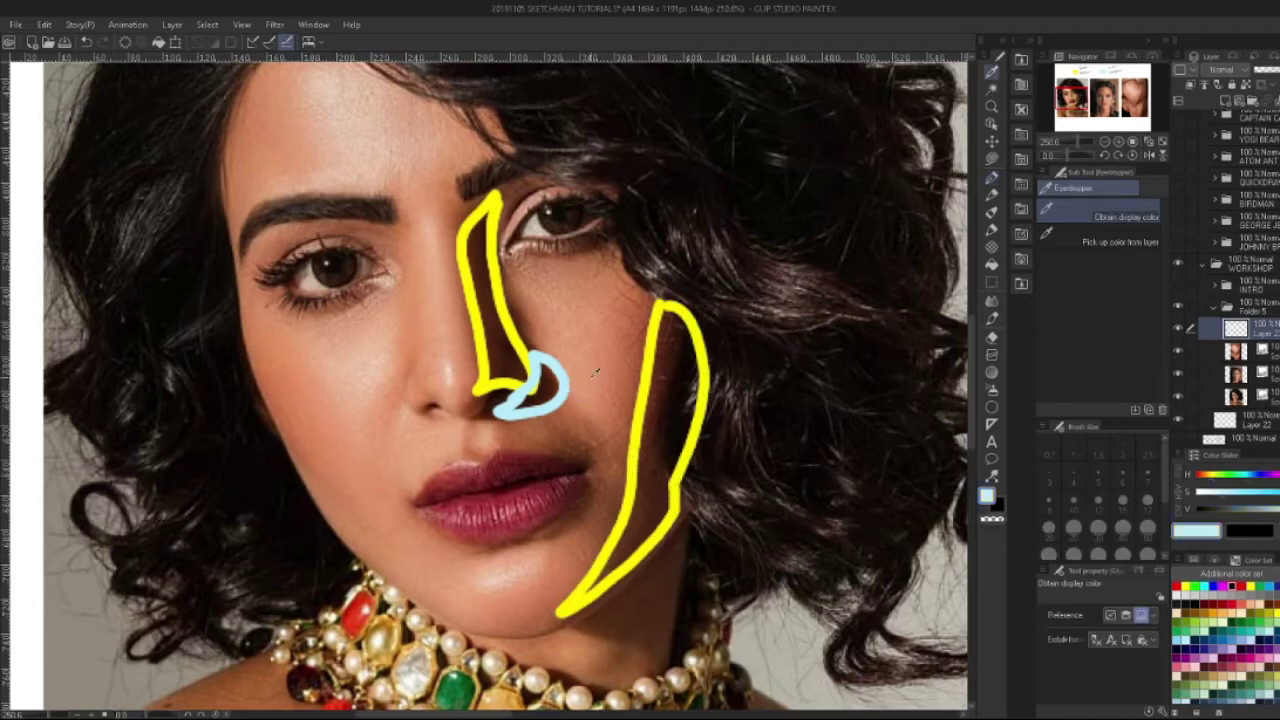
{"action": "key", "text": "p"}
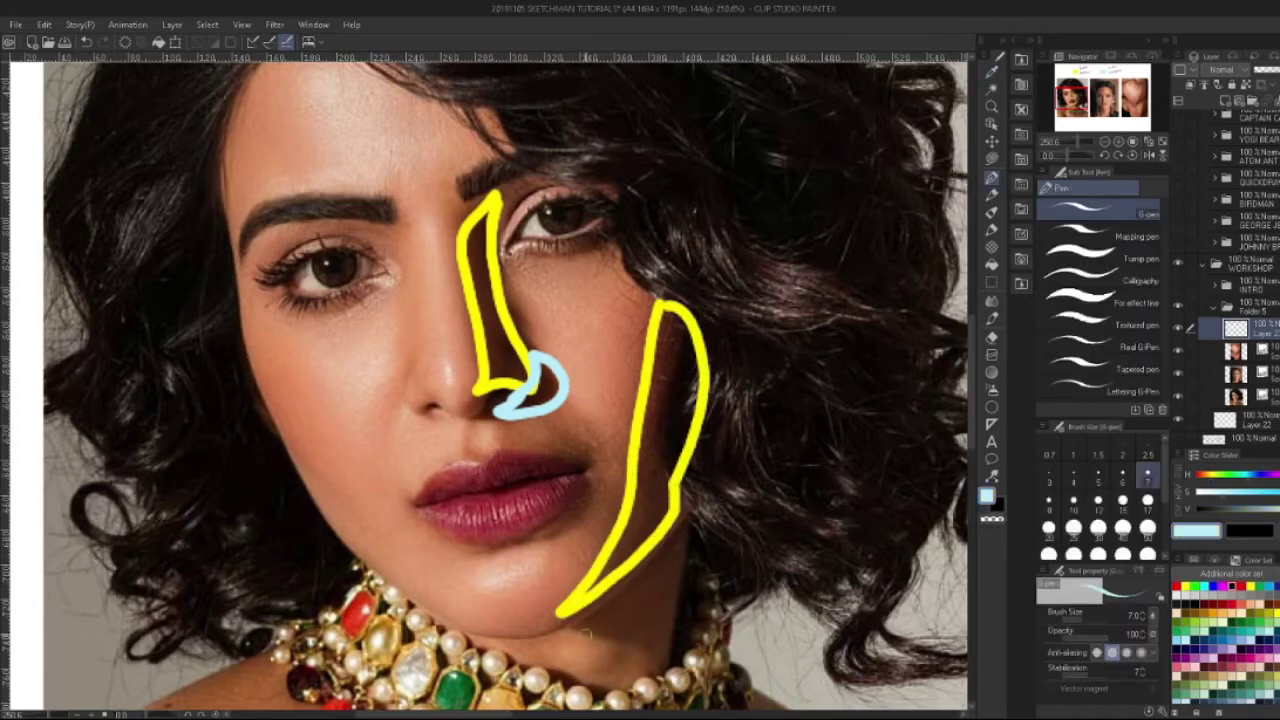
{"action": "mouse_move", "coordinate": [566, 624]}
{"action": "left_mouse_down"}
{"action": "mouse_move", "coordinate": [660, 650]}
{"action": "mouse_move", "coordinate": [679, 578]}
{"action": "mouse_move", "coordinate": [650, 570]}
{"action": "mouse_move", "coordinate": [572, 627]}
{"action": "left_mouse_up"}
{"action": "scroll", "coordinate": [632, 548], "scroll_direction": "down", "scroll_amount": 2}
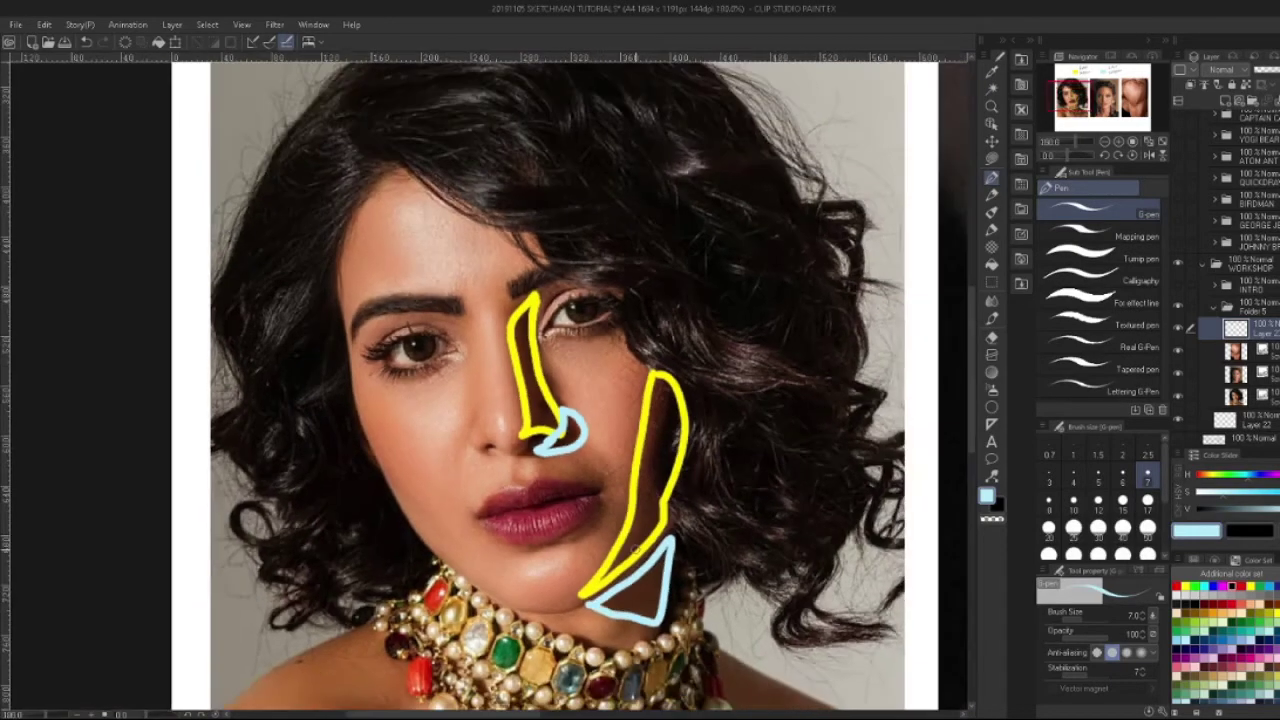
{"action": "scroll", "coordinate": [632, 548], "scroll_direction": "down", "scroll_amount": 3}
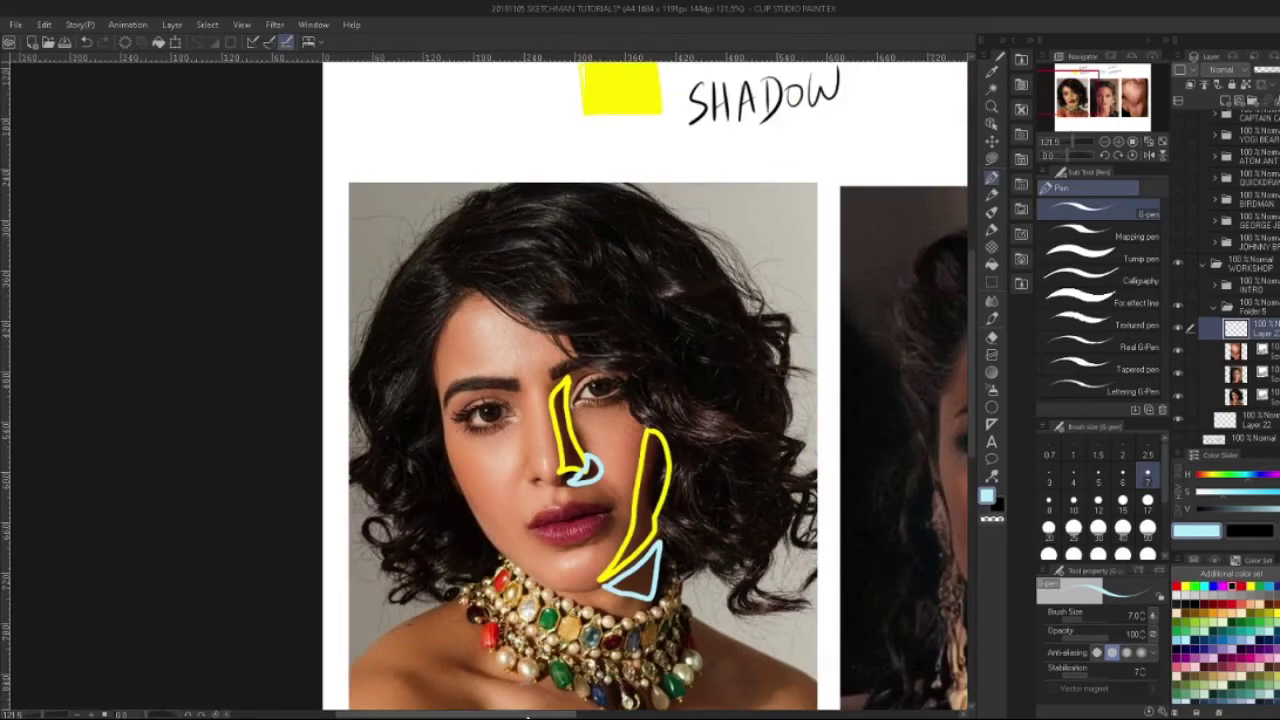
Inspect the second portrait's face and neck shadows, and sample yellow from the form shadow swatch.
{"action": "left_click_drag", "start_coordinate": [530, 714], "coordinate": [733, 716]}
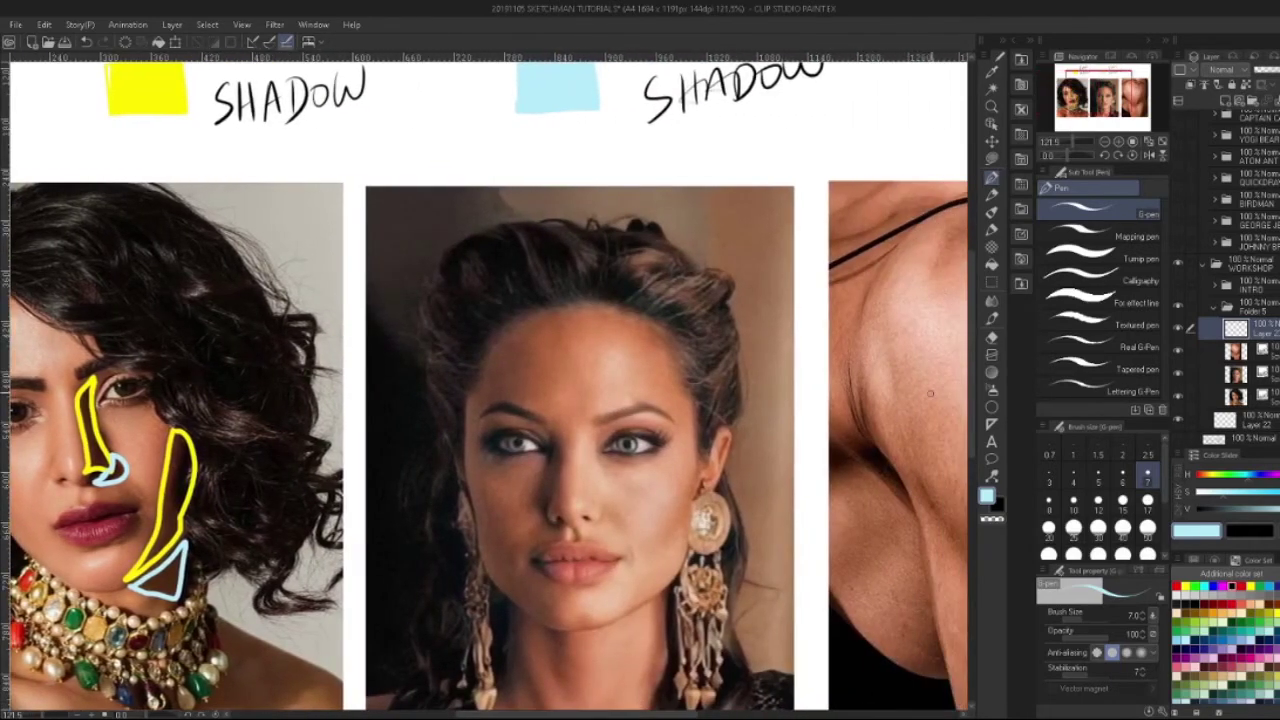
{"action": "left_click_drag", "start_coordinate": [975, 383], "coordinate": [975, 420]}
{"action": "scroll", "coordinate": [447, 383], "scroll_direction": "up", "scroll_amount": 3}
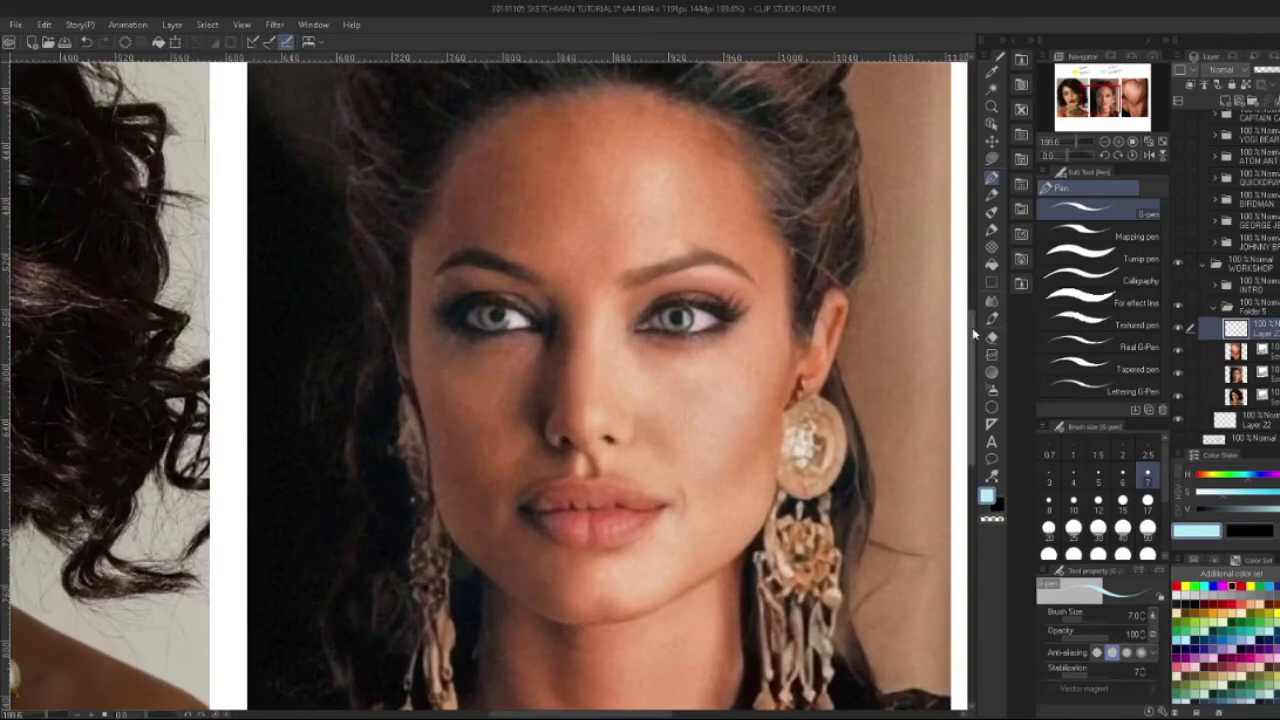
{"action": "scroll", "coordinate": [618, 377], "scroll_direction": "down", "scroll_amount": 3}
{"action": "scroll", "coordinate": [575, 366], "scroll_direction": "up", "scroll_amount": 3}
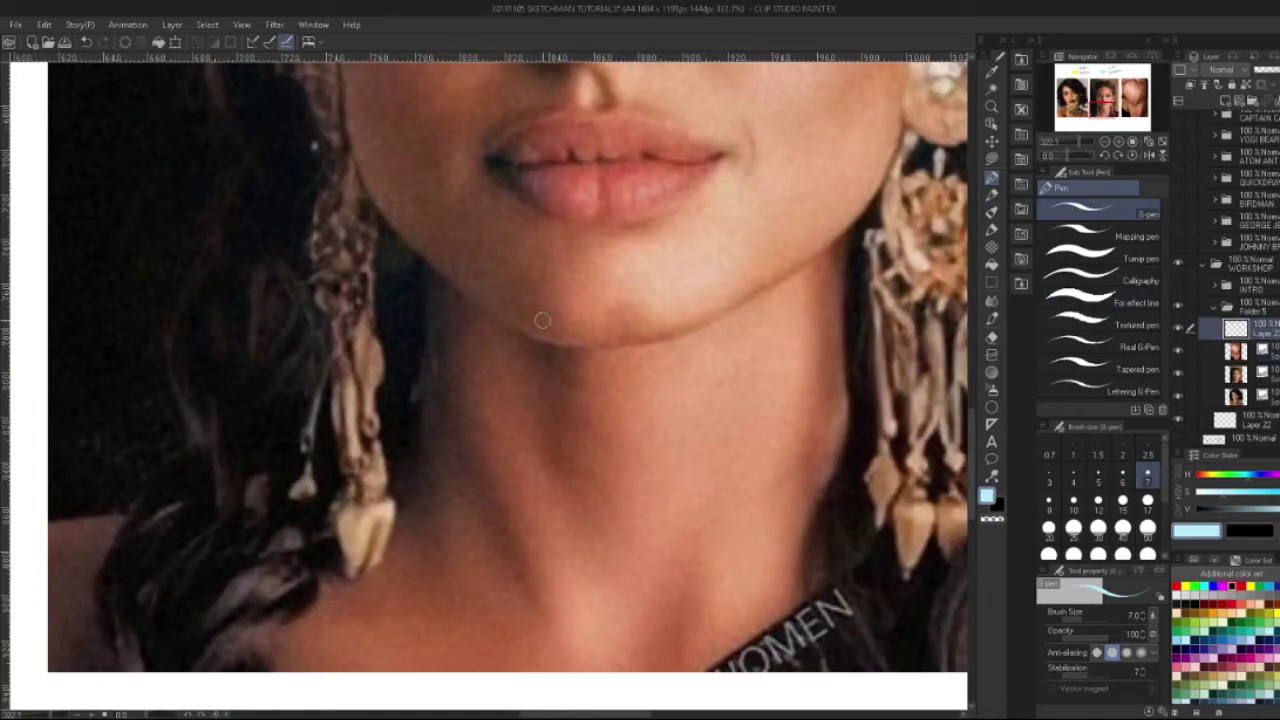
{"action": "scroll", "coordinate": [768, 170], "scroll_direction": "down", "scroll_amount": 2}
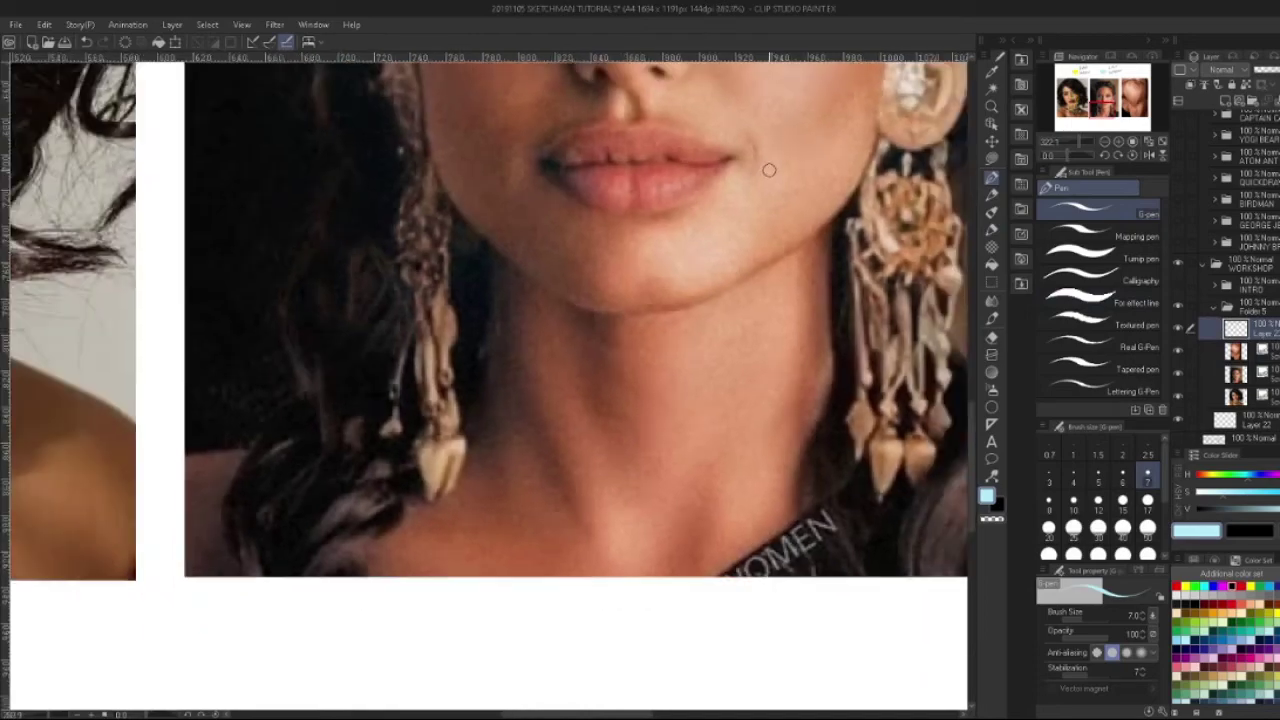
{"action": "scroll", "coordinate": [920, 320], "scroll_direction": "up", "scroll_amount": 10}
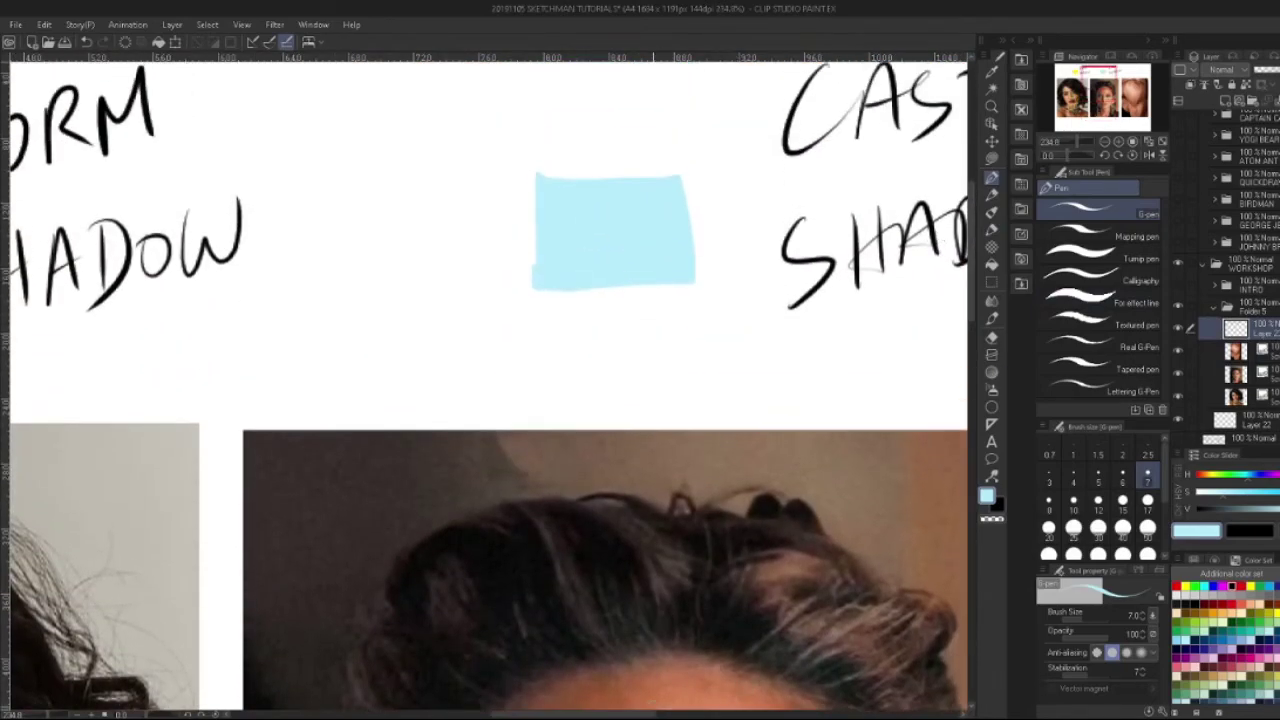
{"action": "scroll", "coordinate": [445, 406], "scroll_direction": "left", "scroll_amount": 5}
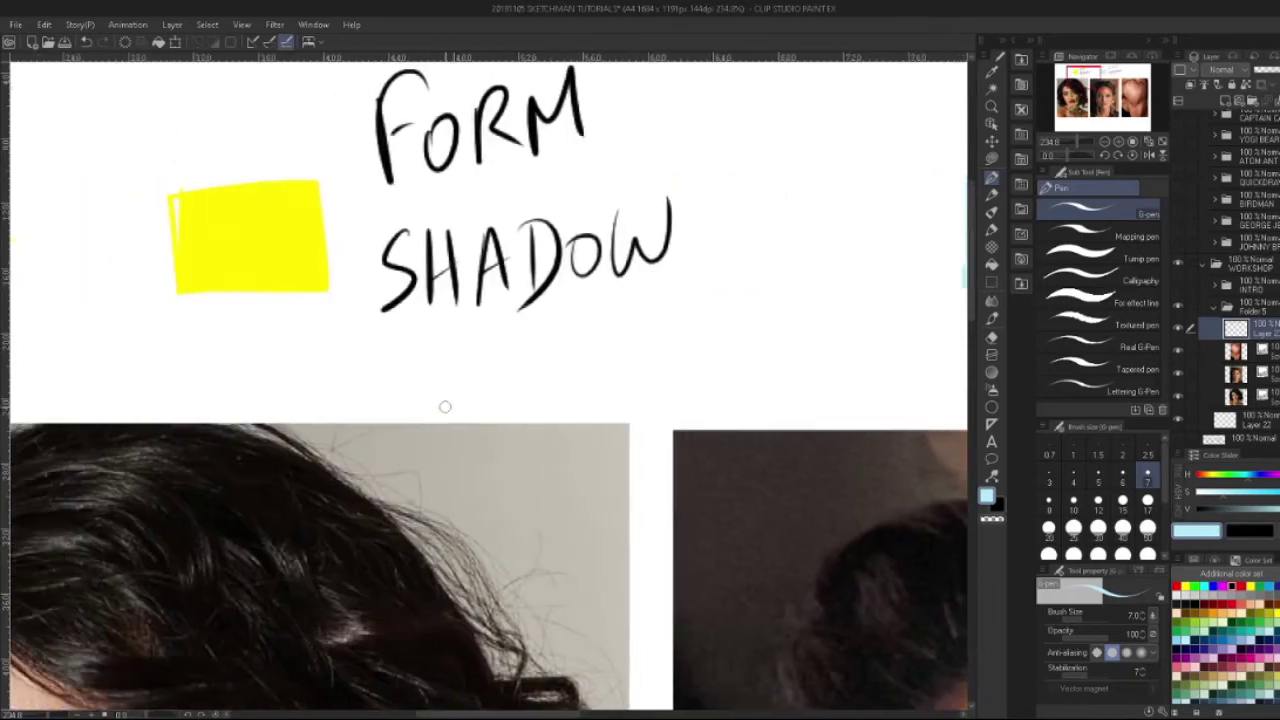
{"action": "key", "text": "i"}
{"action": "left_click", "coordinate": [299, 250]}
{"action": "scroll", "coordinate": [957, 291], "scroll_direction": "right", "scroll_amount": 6}
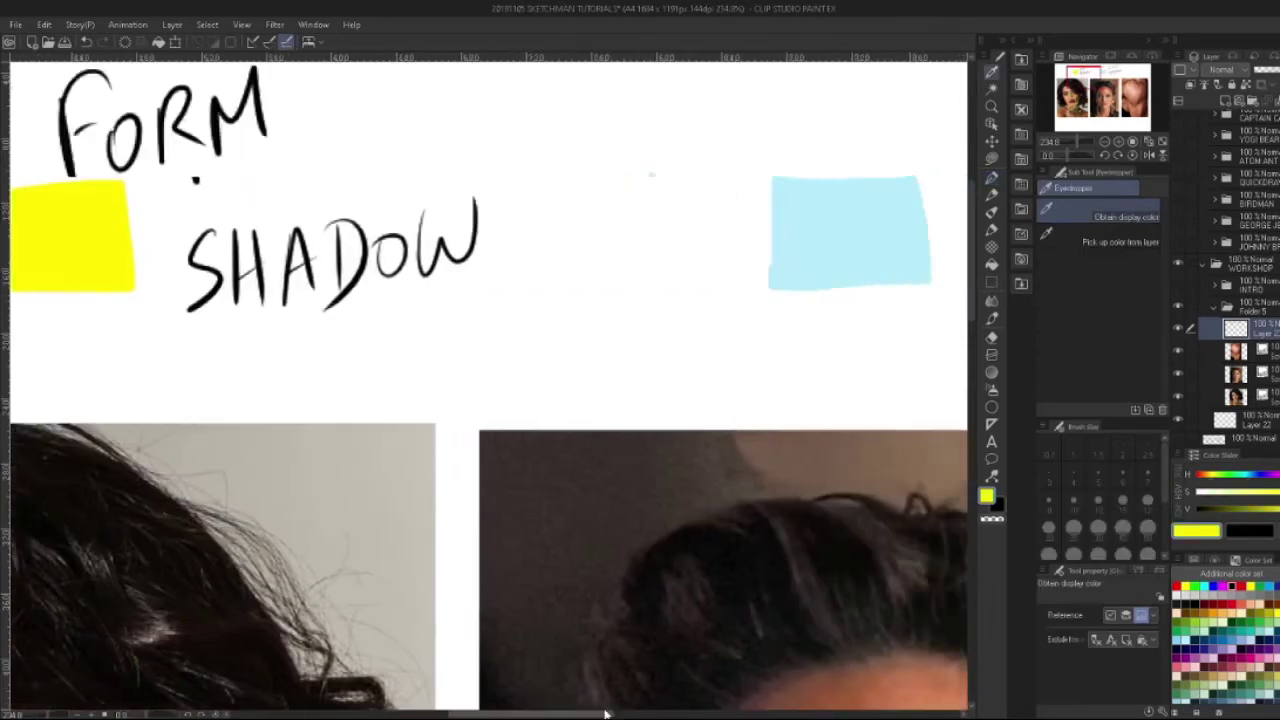
Outline two form shadows on the second portrait's neck in yellow: a small triangle below the chin and a larger shape beneath the jaw.
{"action": "scroll", "coordinate": [969, 276], "scroll_direction": "down", "scroll_amount": 10}
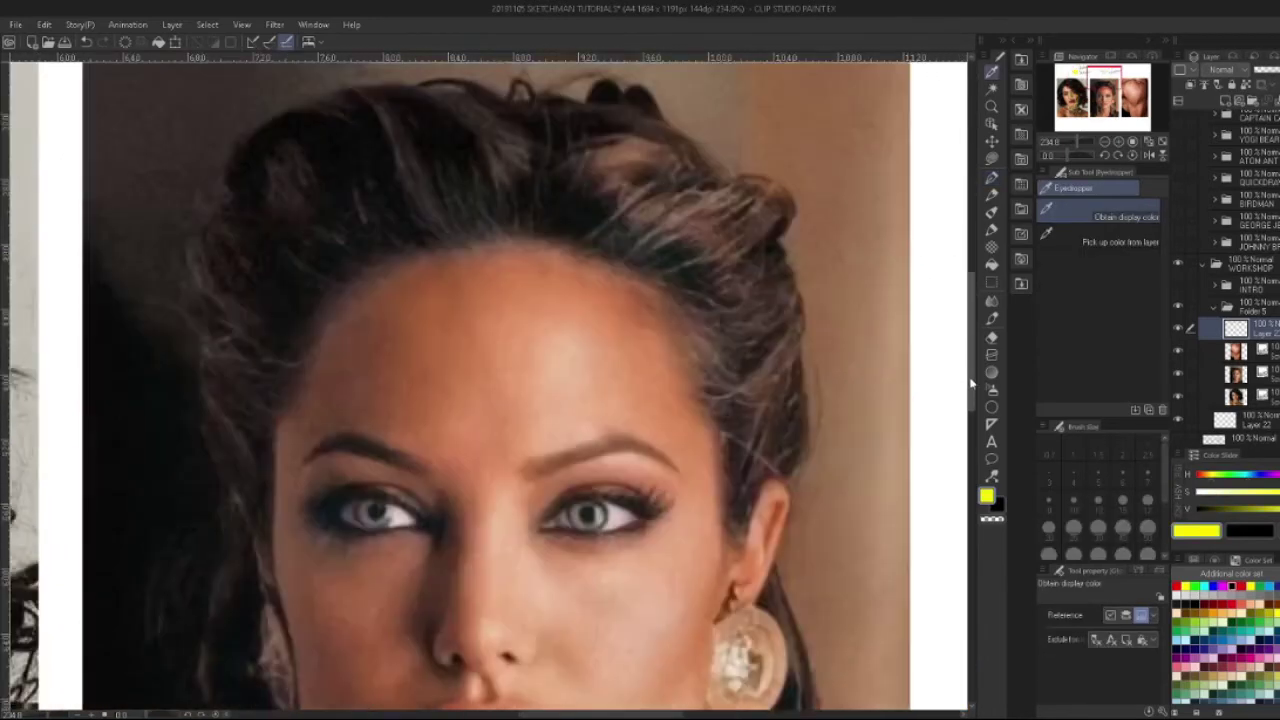
{"action": "scroll", "coordinate": [356, 538], "scroll_direction": "up", "scroll_amount": 2}
{"action": "scroll", "coordinate": [356, 538], "scroll_direction": "up", "scroll_amount": 1}
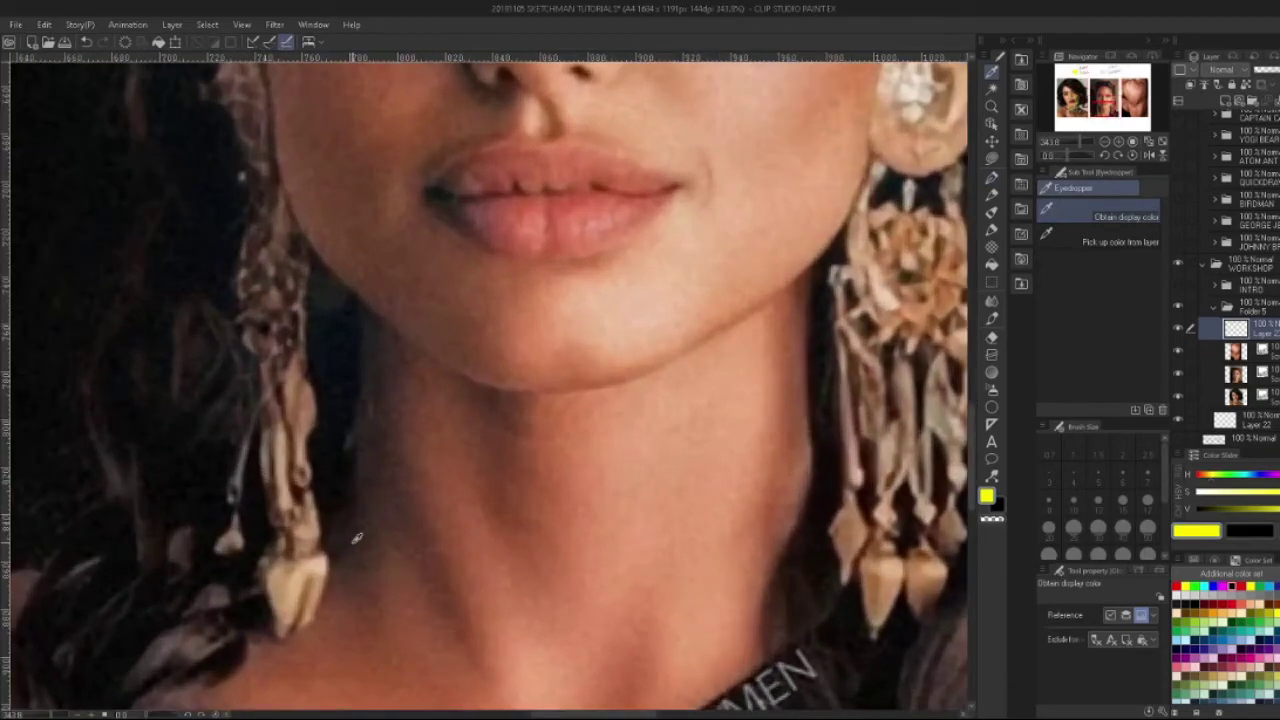
{"action": "key", "text": "p"}
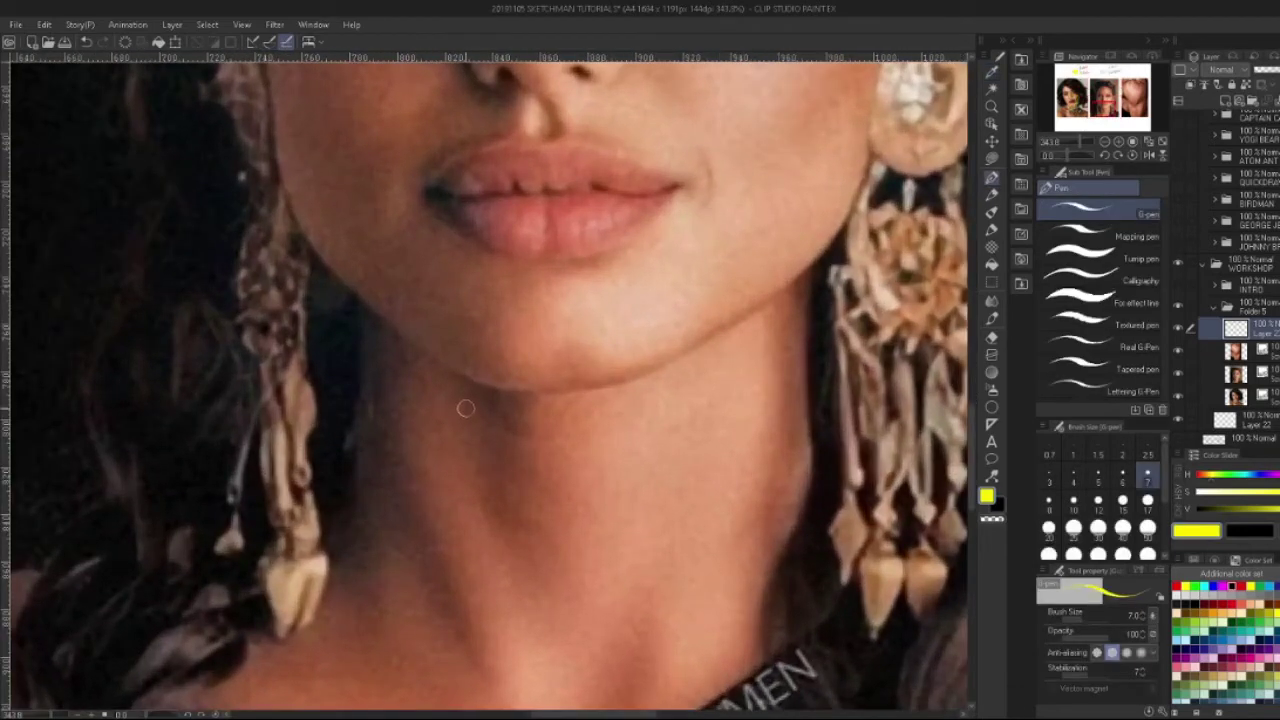
{"action": "mouse_move", "coordinate": [452, 376]}
{"action": "left_mouse_down"}
{"action": "mouse_move", "coordinate": [503, 532]}
{"action": "mouse_move", "coordinate": [528, 403]}
{"action": "mouse_move", "coordinate": [463, 378]}
{"action": "left_mouse_up"}
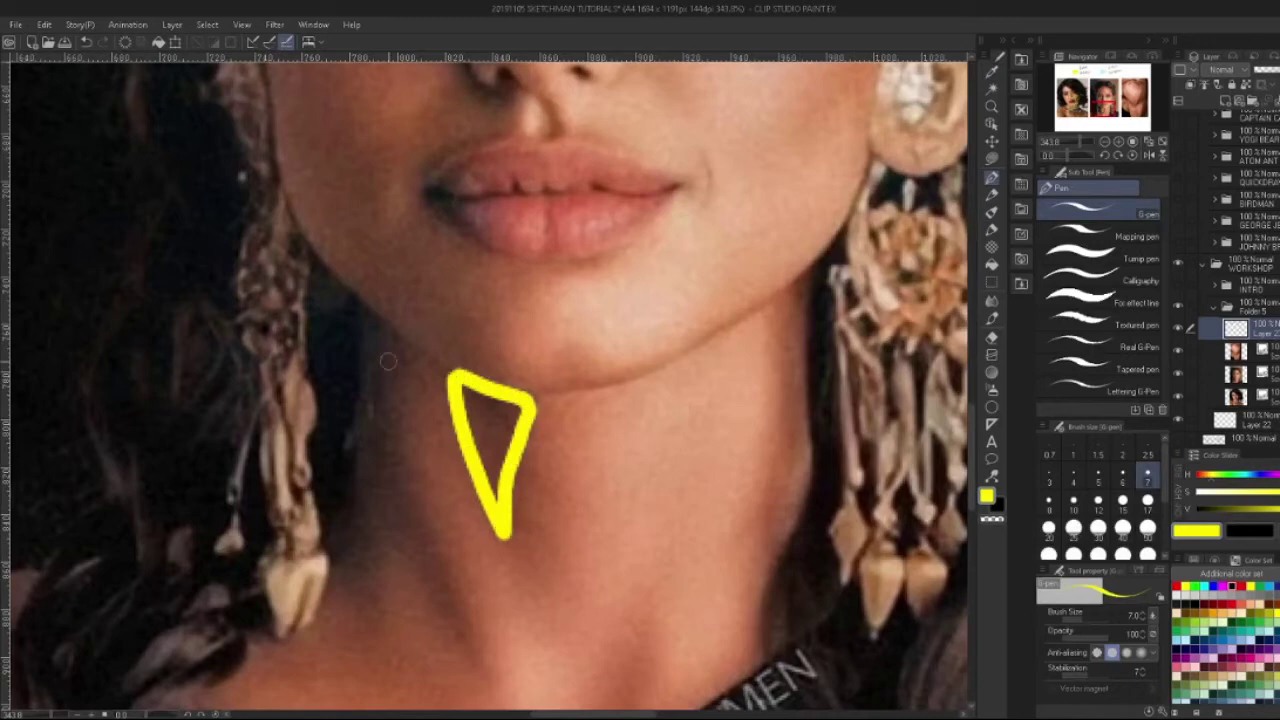
{"action": "mouse_move", "coordinate": [386, 334]}
{"action": "left_mouse_down"}
{"action": "mouse_move", "coordinate": [468, 618]}
{"action": "mouse_move", "coordinate": [404, 549]}
{"action": "mouse_move", "coordinate": [346, 525]}
{"action": "mouse_move", "coordinate": [344, 305]}
{"action": "mouse_move", "coordinate": [380, 318]}
{"action": "left_mouse_up"}
{"action": "scroll", "coordinate": [409, 334], "scroll_direction": "down", "scroll_amount": 2}
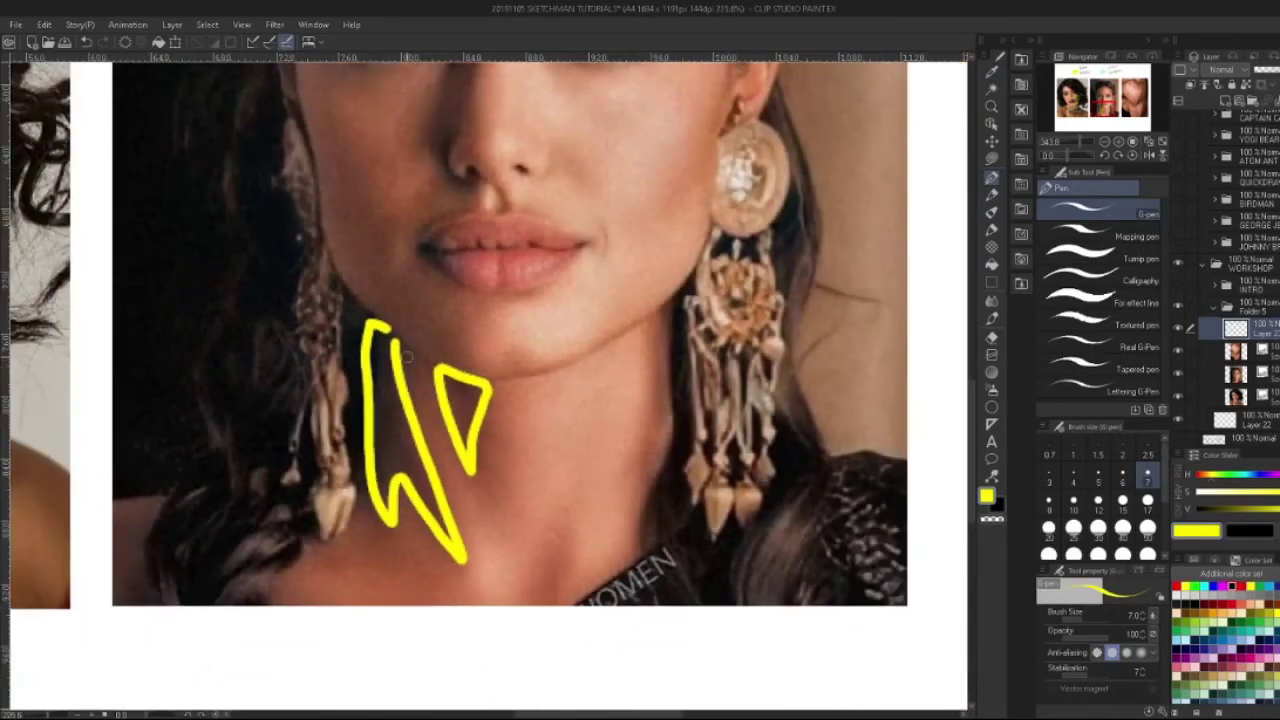
{"action": "scroll", "coordinate": [420, 334], "scroll_direction": "down", "scroll_amount": 1}
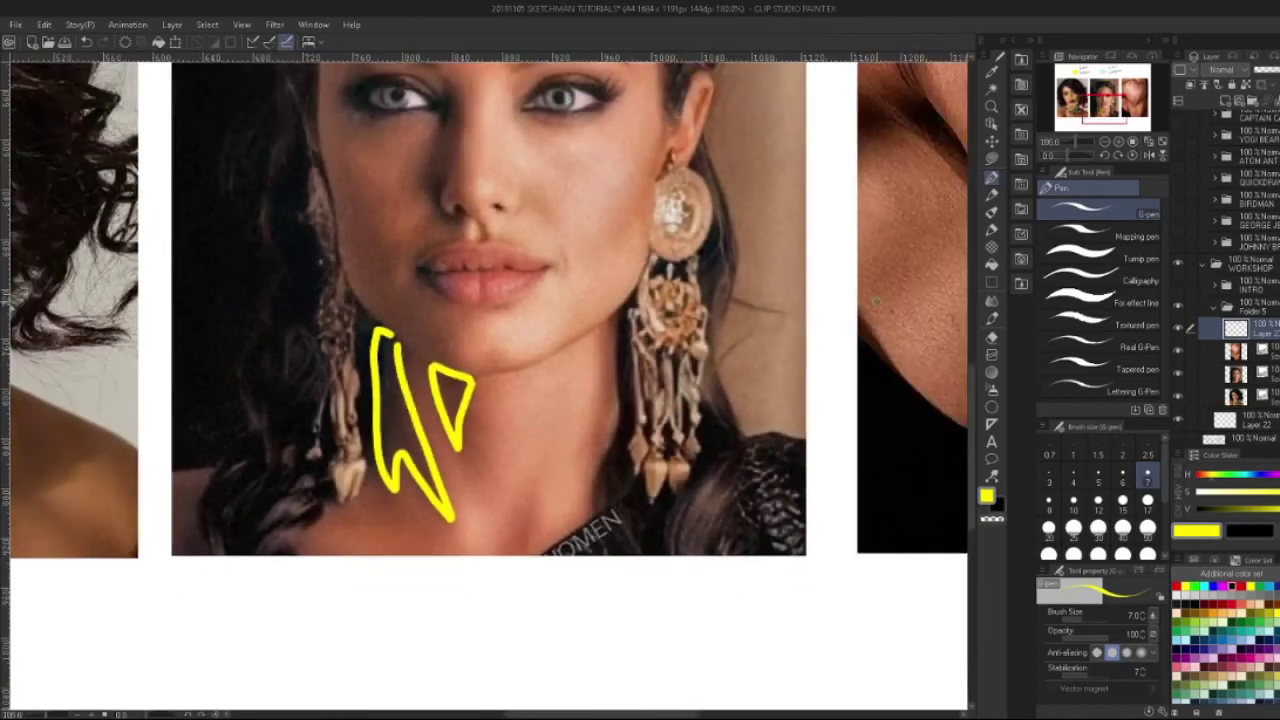
Outline the narrow form shadow down the shaded side of the second portrait's nose in yellow.
{"action": "left_click_drag", "start_coordinate": [970, 450], "coordinate": [970, 405]}
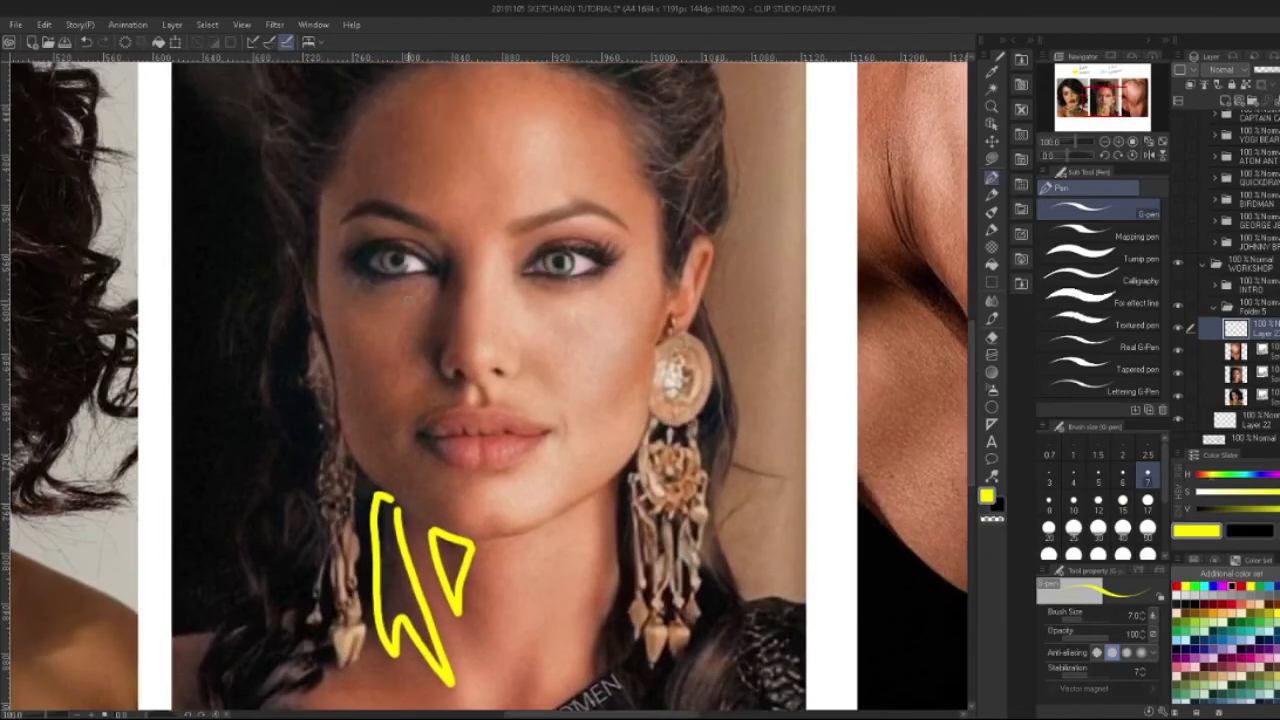
{"action": "scroll", "coordinate": [375, 360], "scroll_direction": "up", "scroll_amount": 2}
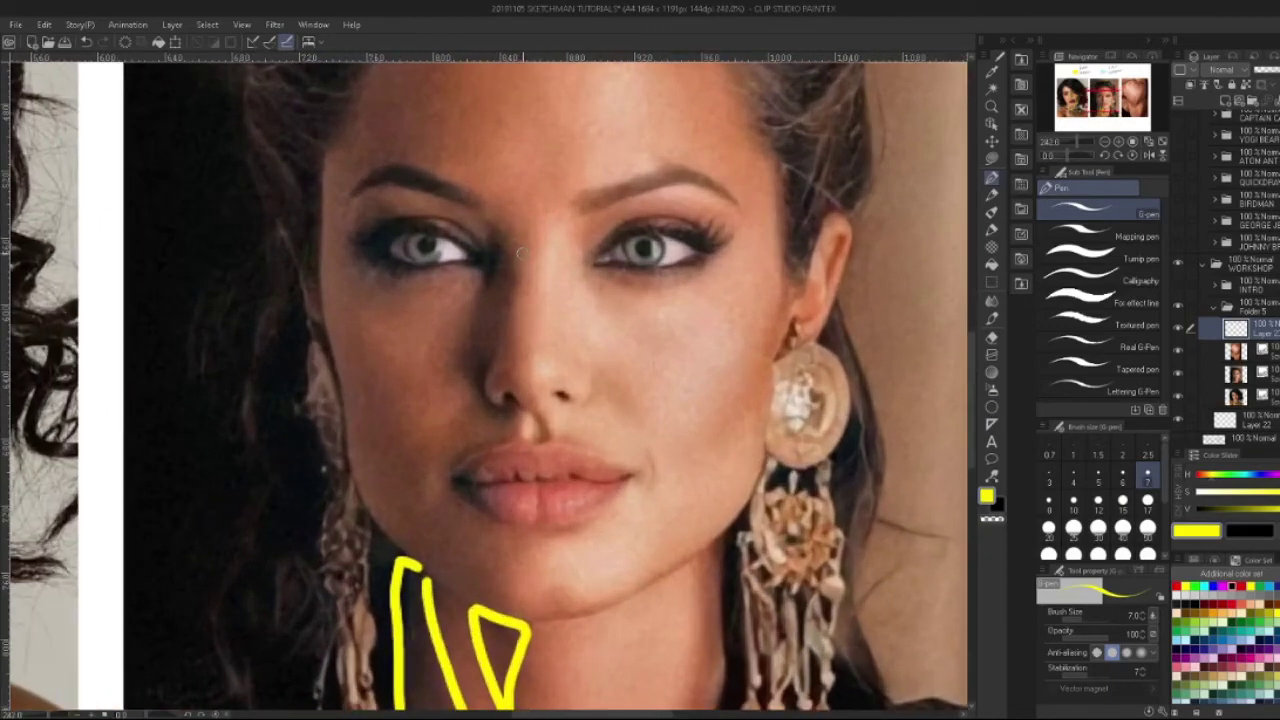
{"action": "mouse_move", "coordinate": [497, 228]}
{"action": "left_mouse_down"}
{"action": "mouse_move", "coordinate": [519, 277]}
{"action": "mouse_move", "coordinate": [526, 396]}
{"action": "mouse_move", "coordinate": [490, 381]}
{"action": "mouse_move", "coordinate": [501, 221]}
{"action": "left_mouse_up"}
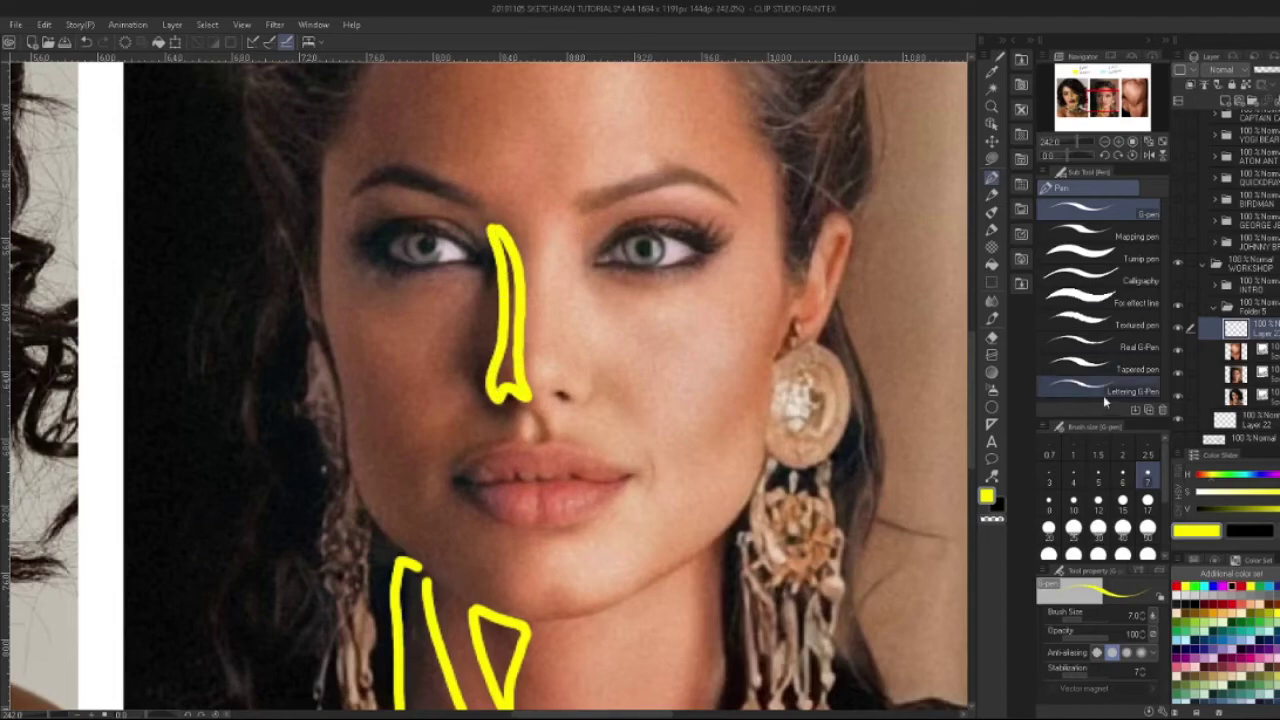
Sample light blue from the first portrait's neck shadow outline and outline the cast shadow beside the second portrait's nose, from the nostril up the bridge.
{"action": "scroll", "coordinate": [831, 410], "scroll_direction": "down", "scroll_amount": 2}
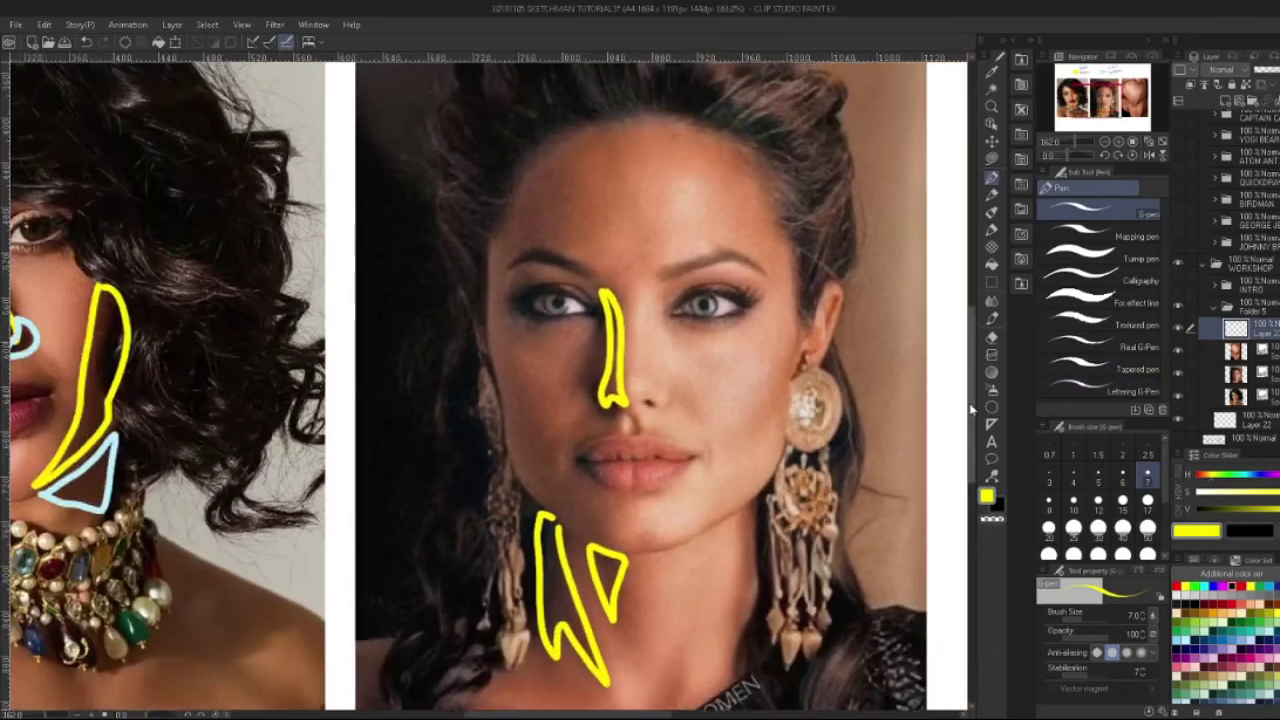
{"action": "key", "text": "i"}
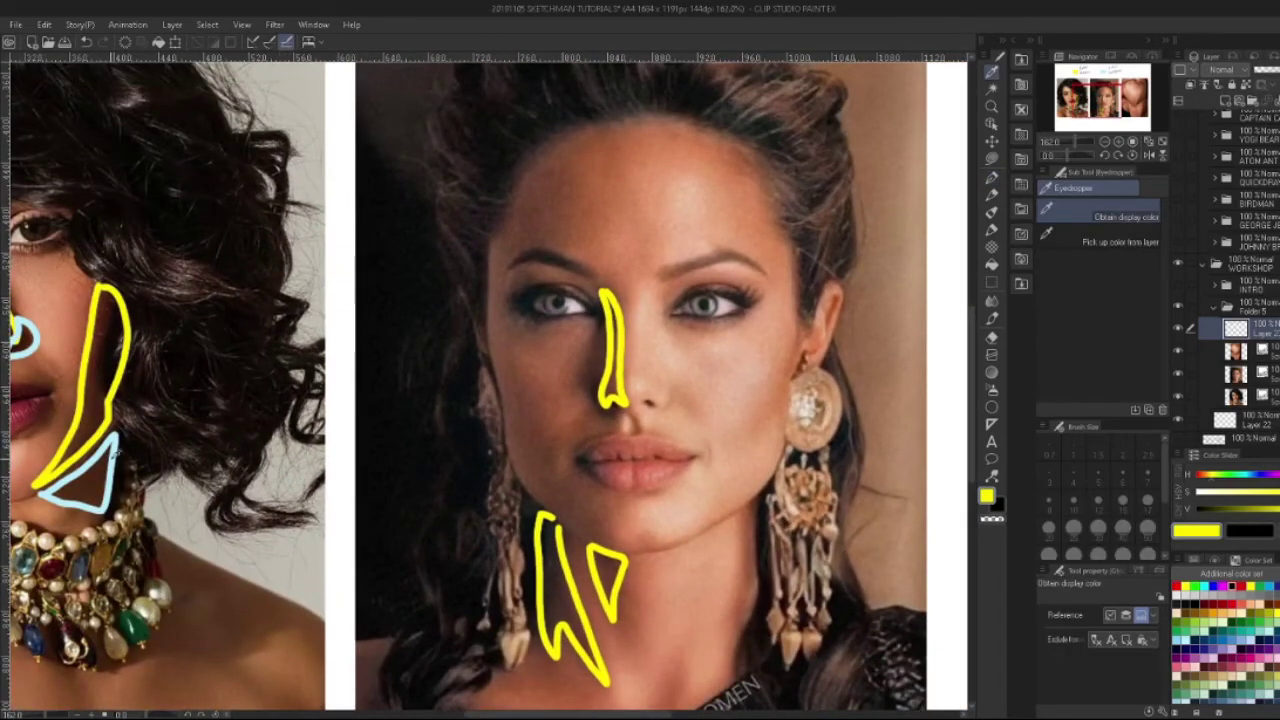
{"action": "left_click", "coordinate": [118, 440]}
{"action": "key", "text": "p"}
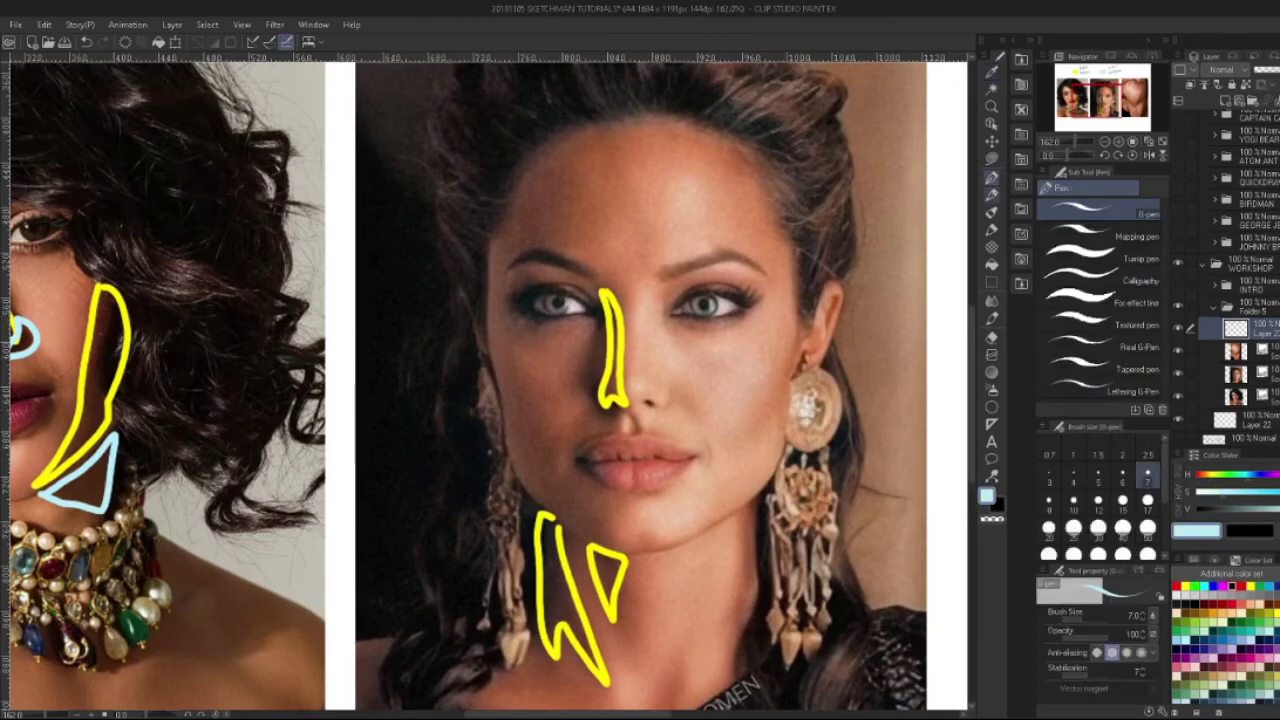
{"action": "mouse_move", "coordinate": [598, 408]}
{"action": "left_mouse_down"}
{"action": "mouse_move", "coordinate": [594, 388]}
{"action": "mouse_move", "coordinate": [600, 420]}
{"action": "mouse_move", "coordinate": [614, 408]}
{"action": "mouse_move", "coordinate": [592, 394]}
{"action": "left_mouse_up"}
{"action": "scroll", "coordinate": [657, 342], "scroll_direction": "down", "scroll_amount": 3}
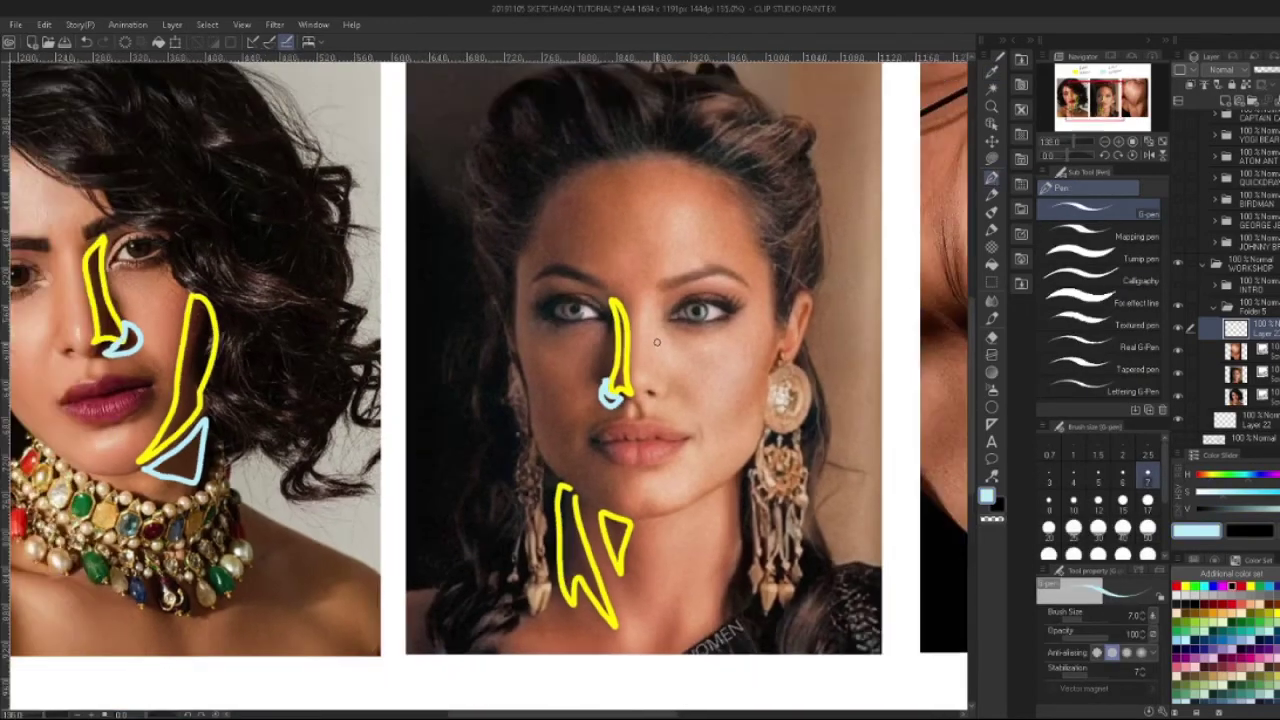
{"action": "scroll", "coordinate": [640, 335], "scroll_direction": "up", "scroll_amount": 4}
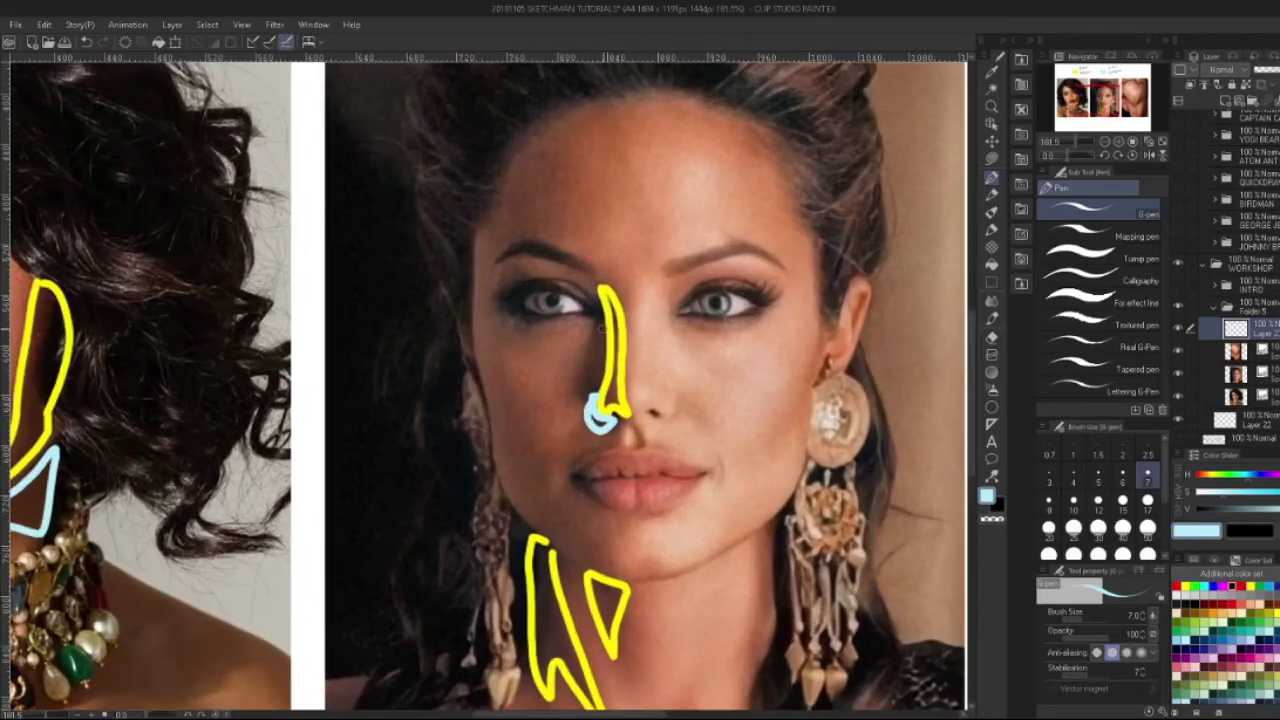
{"action": "mouse_move", "coordinate": [602, 328]}
{"action": "left_mouse_down"}
{"action": "mouse_move", "coordinate": [592, 420]}
{"action": "mouse_move", "coordinate": [604, 330]}
{"action": "left_mouse_up"}
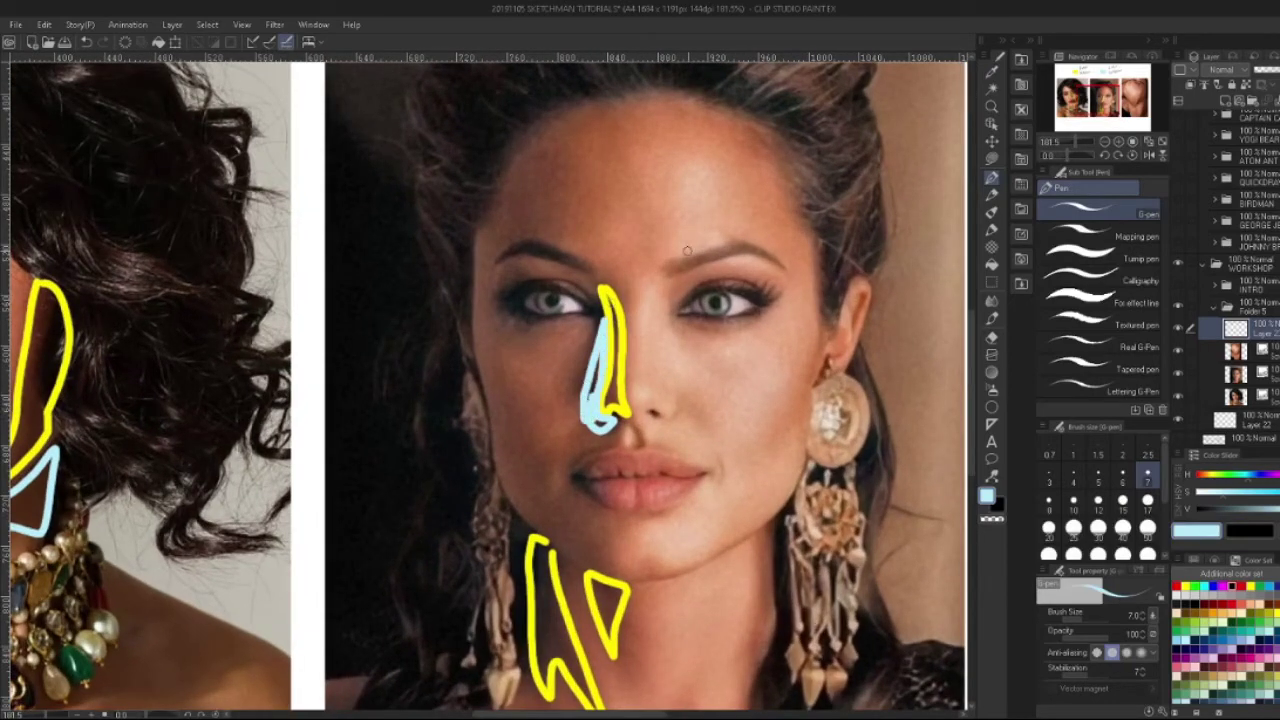
Outline the large cast shadow running from the shoulder strap down the shaded side of the arm in the third photo in light blue.
{"action": "scroll", "coordinate": [687, 251], "scroll_direction": "down", "scroll_amount": 5}
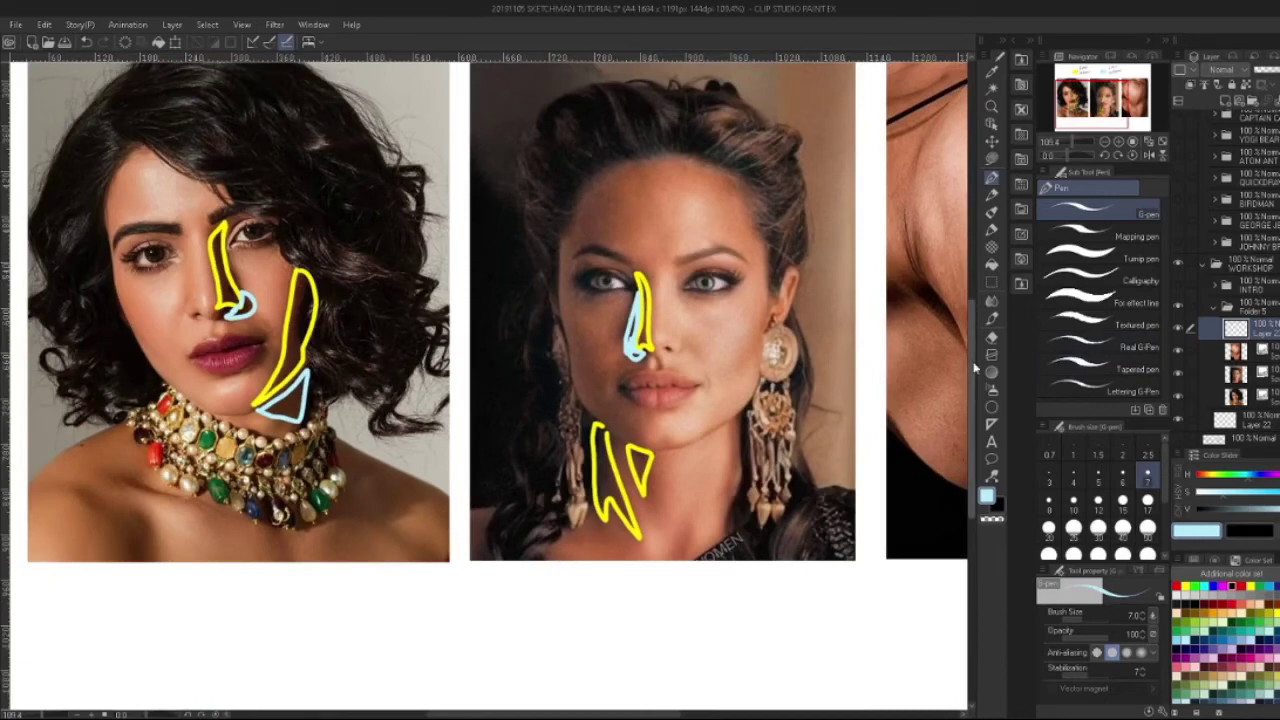
{"action": "scroll", "coordinate": [975, 368], "scroll_direction": "up", "scroll_amount": 1}
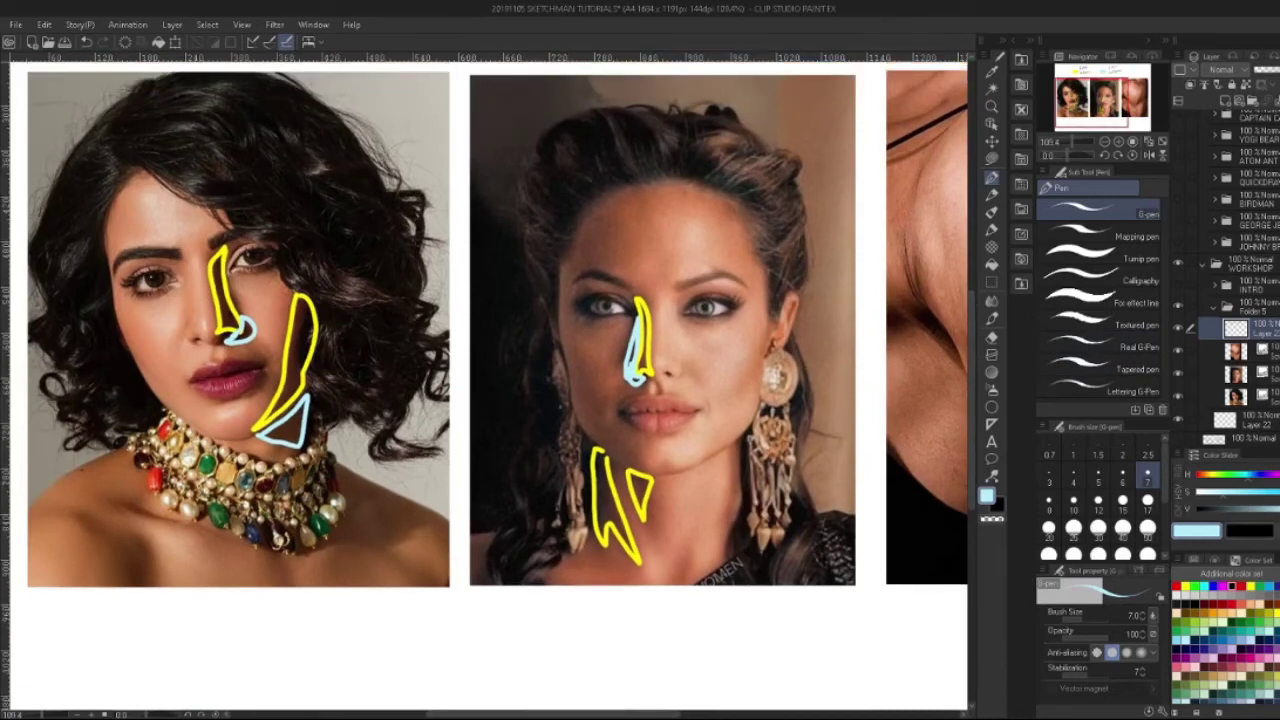
{"action": "left_click_drag", "start_coordinate": [550, 713], "coordinate": [677, 713]}
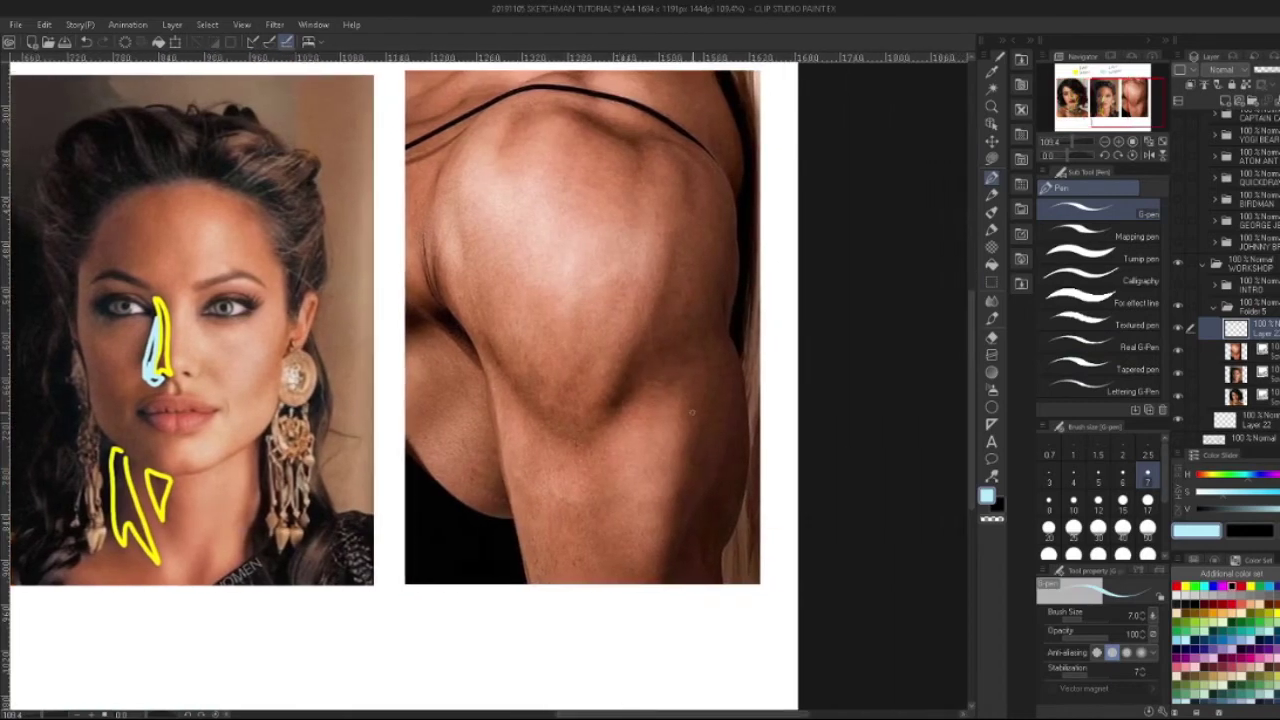
{"action": "scroll", "coordinate": [691, 411], "scroll_direction": "up", "scroll_amount": 2}
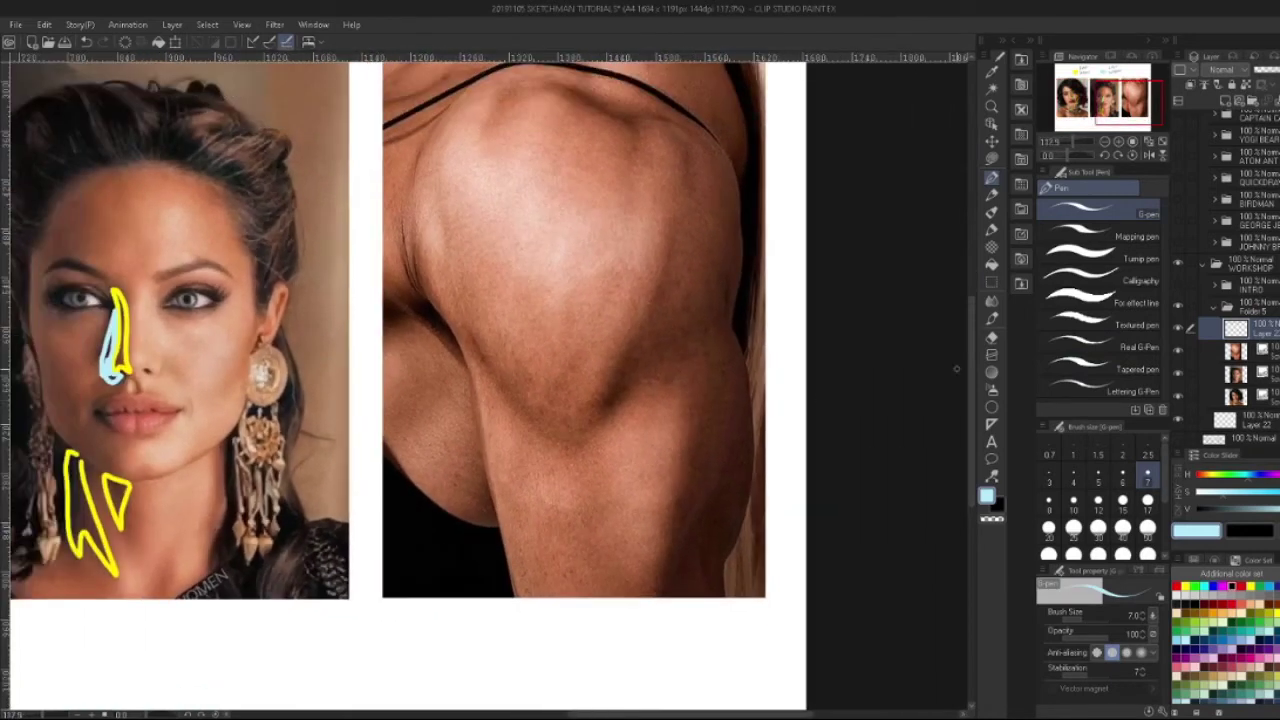
{"action": "scroll", "coordinate": [665, 445], "scroll_direction": "up", "scroll_amount": 1}
{"action": "scroll", "coordinate": [662, 440], "scroll_direction": "up", "scroll_amount": 1}
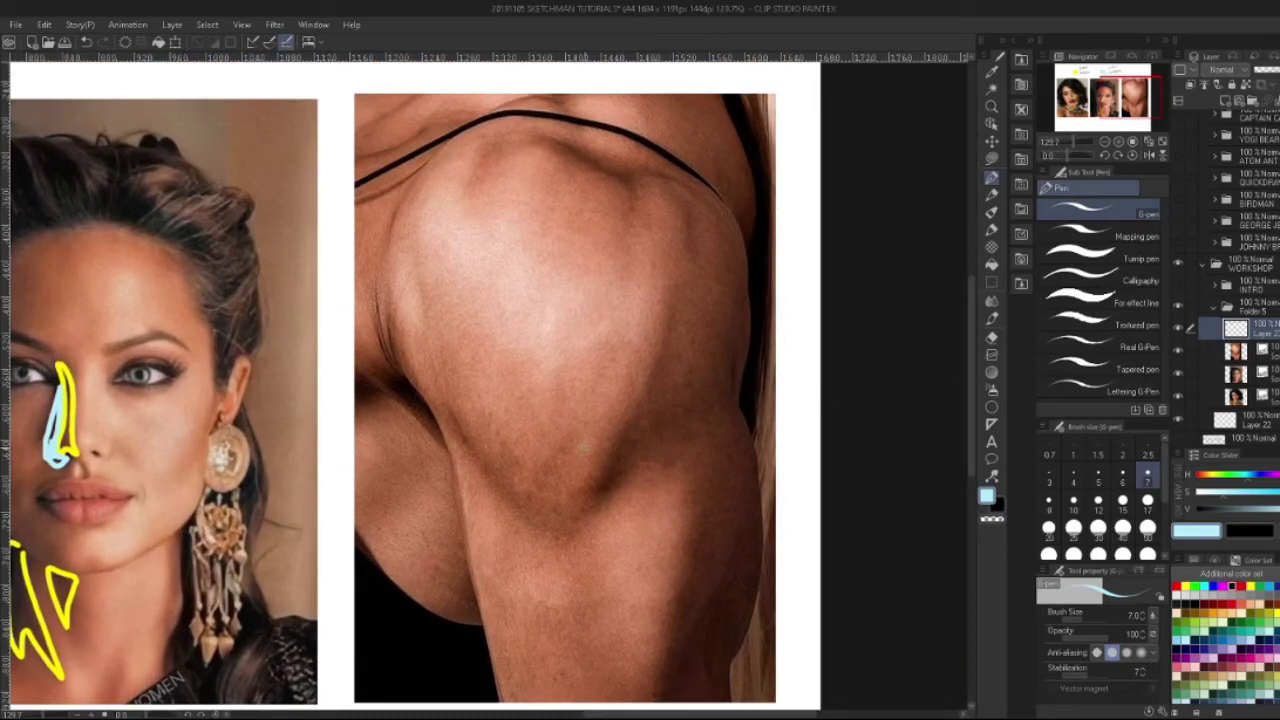
{"action": "key", "text": "i"}
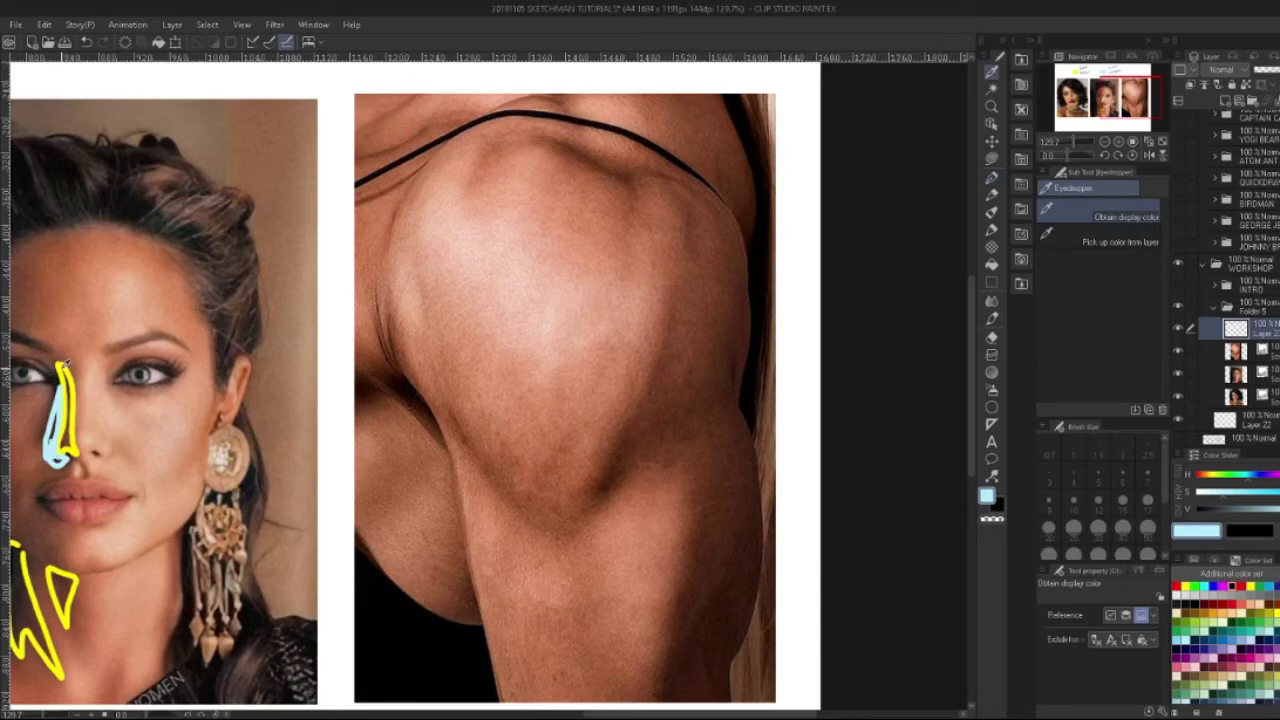
{"action": "key", "text": "p"}
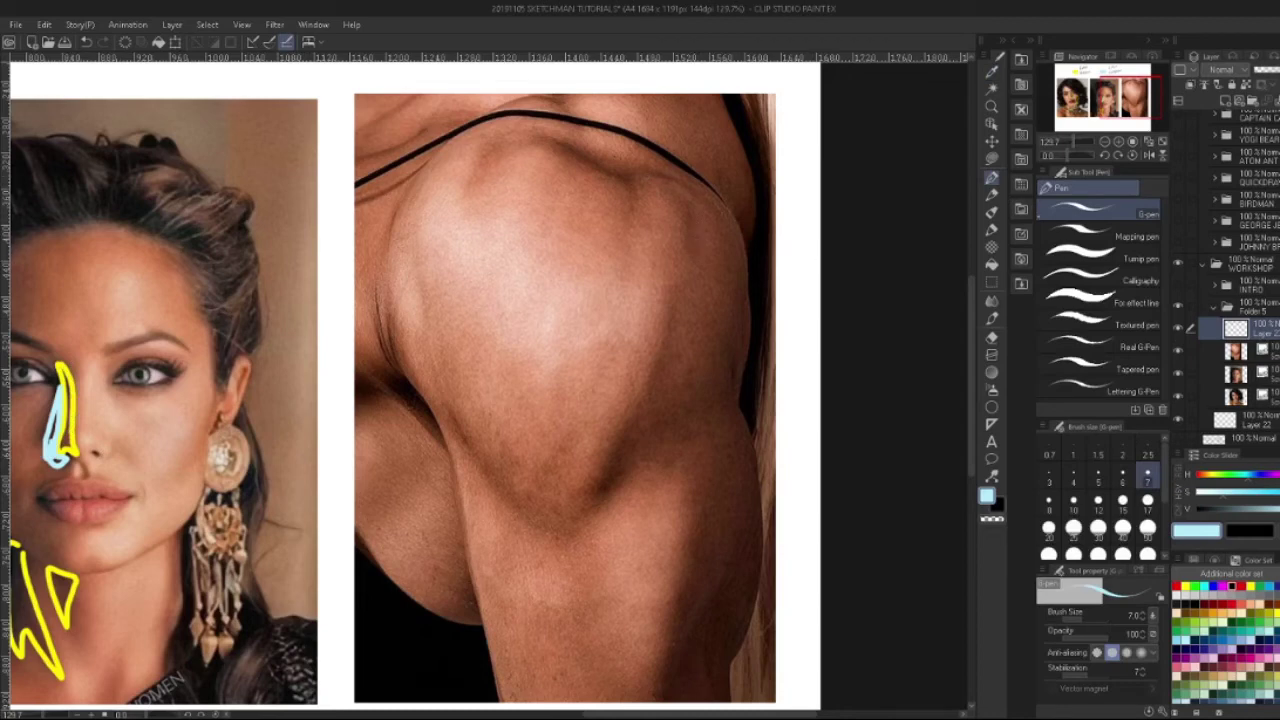
{"action": "mouse_move", "coordinate": [688, 238]}
{"action": "left_mouse_down"}
{"action": "mouse_move", "coordinate": [664, 329]}
{"action": "mouse_move", "coordinate": [577, 511]}
{"action": "mouse_move", "coordinate": [652, 450]}
{"action": "mouse_move", "coordinate": [670, 453]}
{"action": "mouse_move", "coordinate": [683, 532]}
{"action": "mouse_move", "coordinate": [660, 700]}
{"action": "left_mouse_up"}
{"action": "mouse_move", "coordinate": [684, 240]}
{"action": "left_mouse_down"}
{"action": "mouse_move", "coordinate": [700, 275]}
{"action": "mouse_move", "coordinate": [697, 187]}
{"action": "mouse_move", "coordinate": [748, 262]}
{"action": "mouse_move", "coordinate": [731, 409]}
{"action": "mouse_move", "coordinate": [767, 515]}
{"action": "mouse_move", "coordinate": [760, 598]}
{"action": "mouse_move", "coordinate": [721, 695]}
{"action": "mouse_move", "coordinate": [678, 701]}
{"action": "left_mouse_up"}
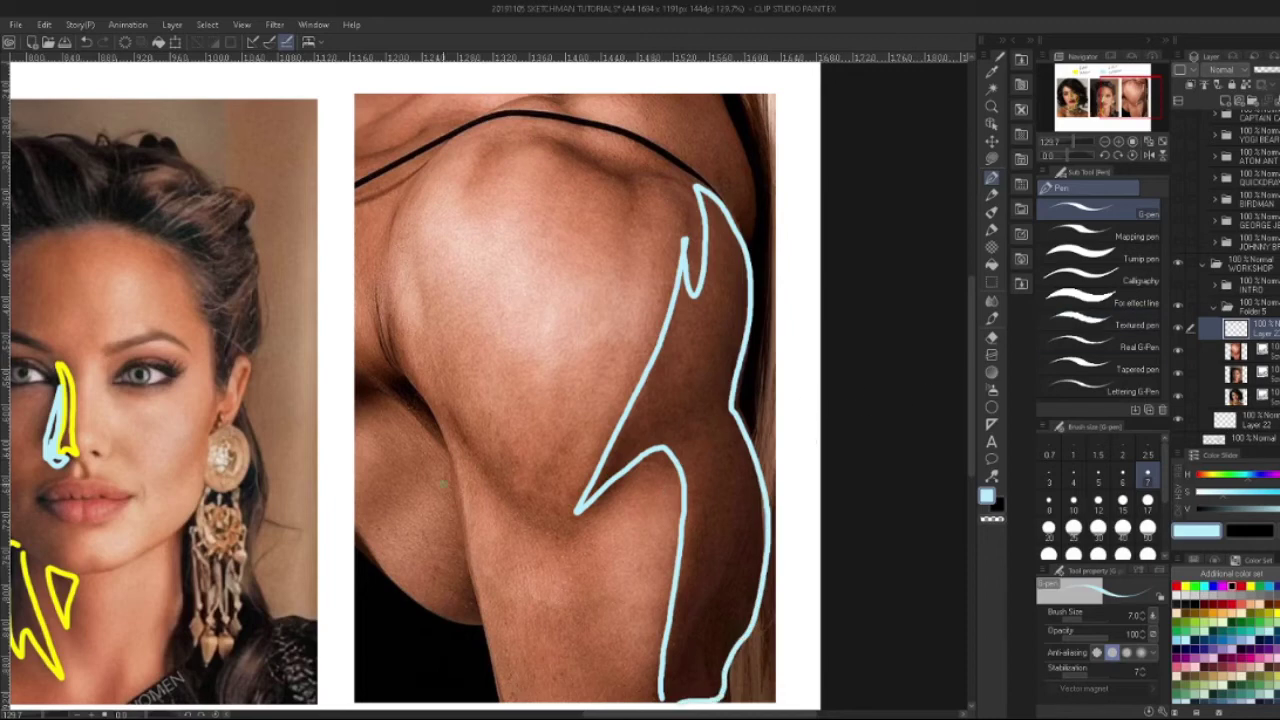
Sample yellow from the second portrait's nose outline and outline the small form shadow at the lower tip of the shoulder muscle.
{"action": "key", "text": "i"}
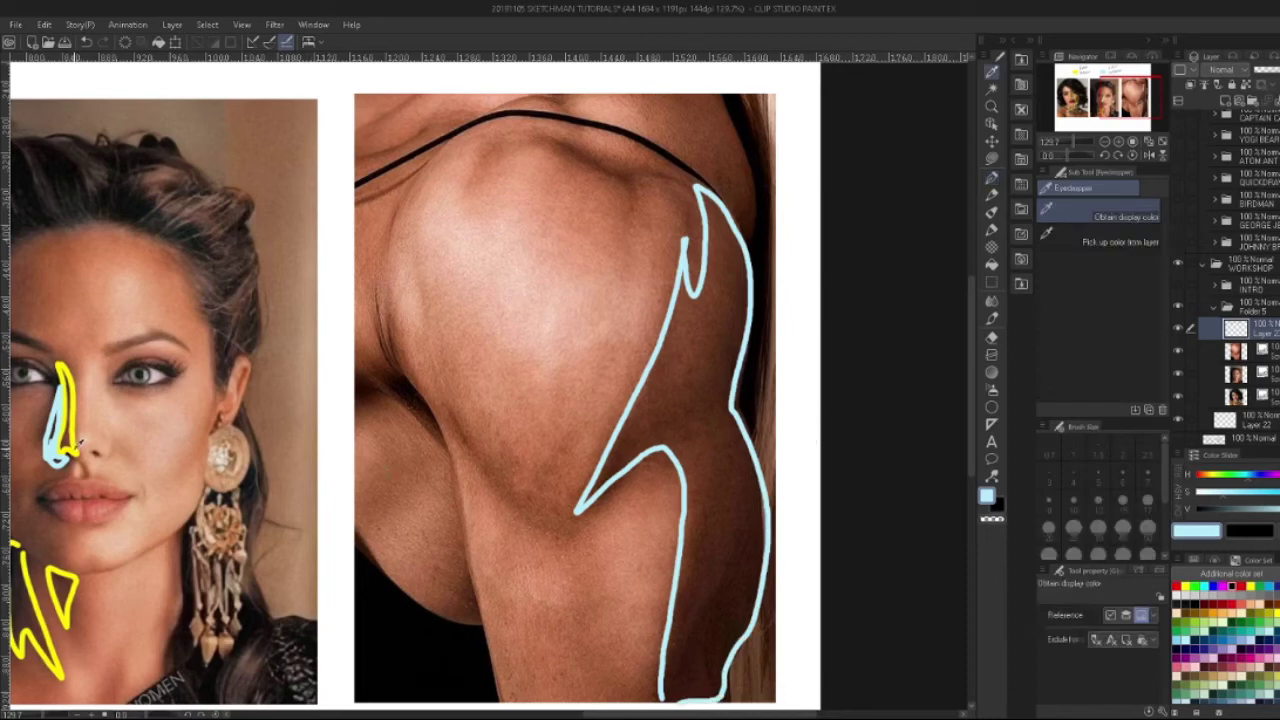
{"action": "left_click", "coordinate": [78, 445]}
{"action": "key", "text": "p"}
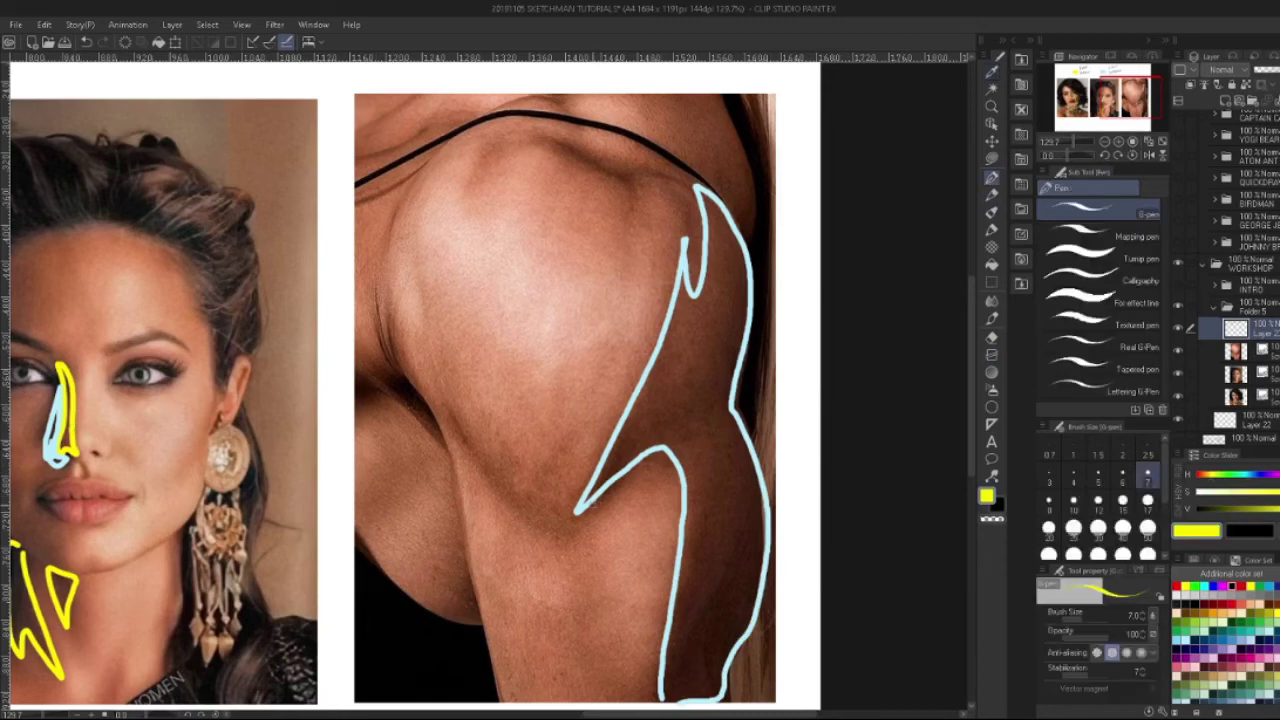
{"action": "mouse_move", "coordinate": [582, 512]}
{"action": "left_mouse_down"}
{"action": "mouse_move", "coordinate": [636, 444]}
{"action": "mouse_move", "coordinate": [620, 492]}
{"action": "mouse_move", "coordinate": [582, 514]}
{"action": "left_mouse_up"}
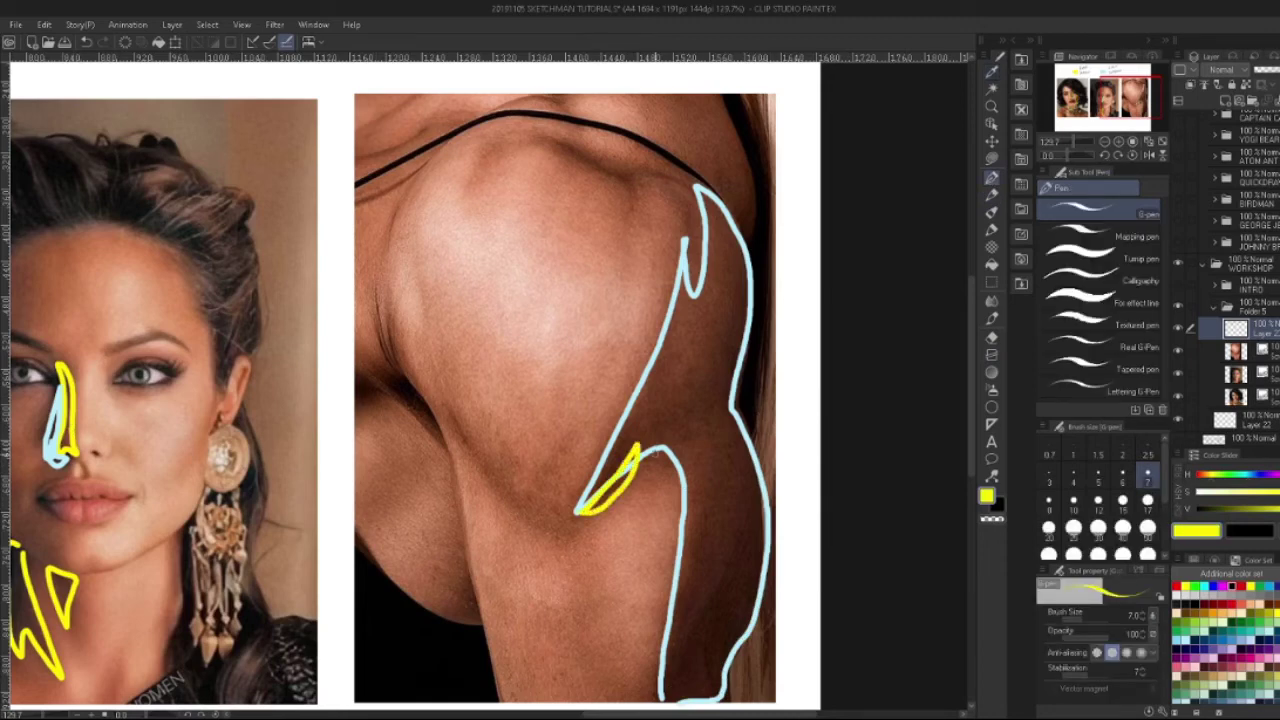
Compare the arm photo with the outline layer hidden and shown, and review the form and cast shadow outlines across all three photos.
{"action": "left_click", "coordinate": [1180, 330]}
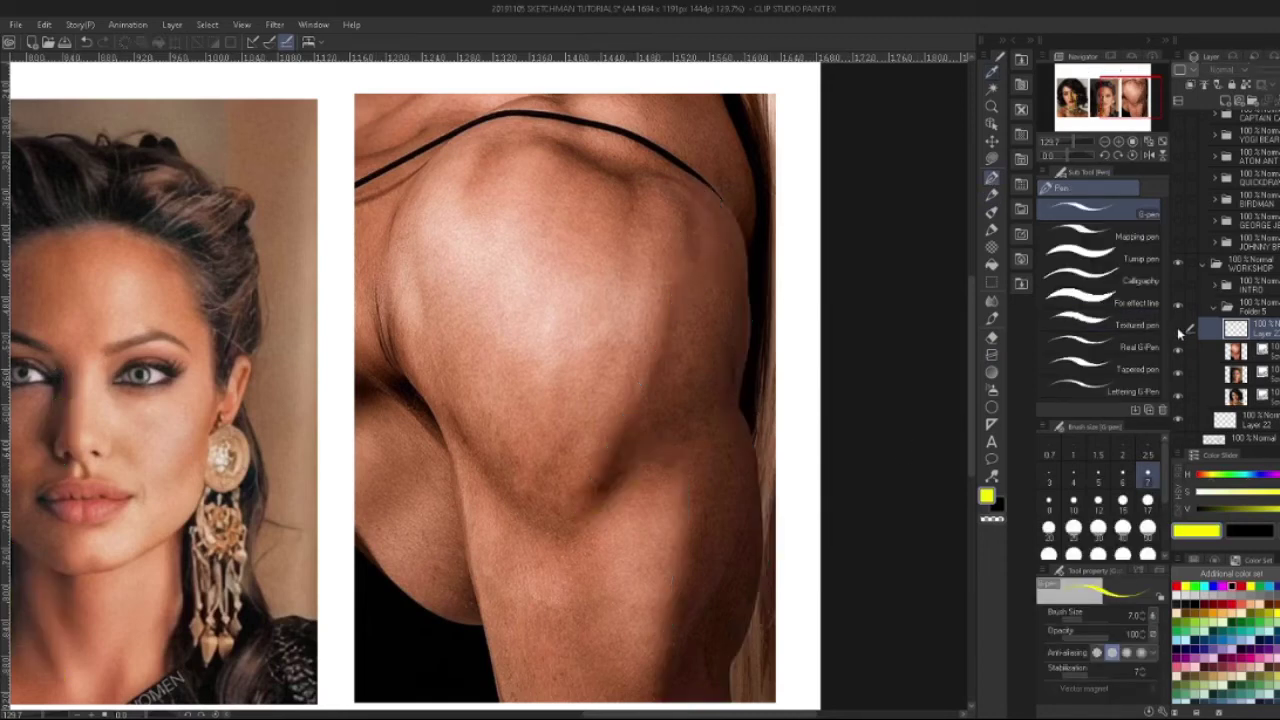
{"action": "left_click", "coordinate": [1177, 327]}
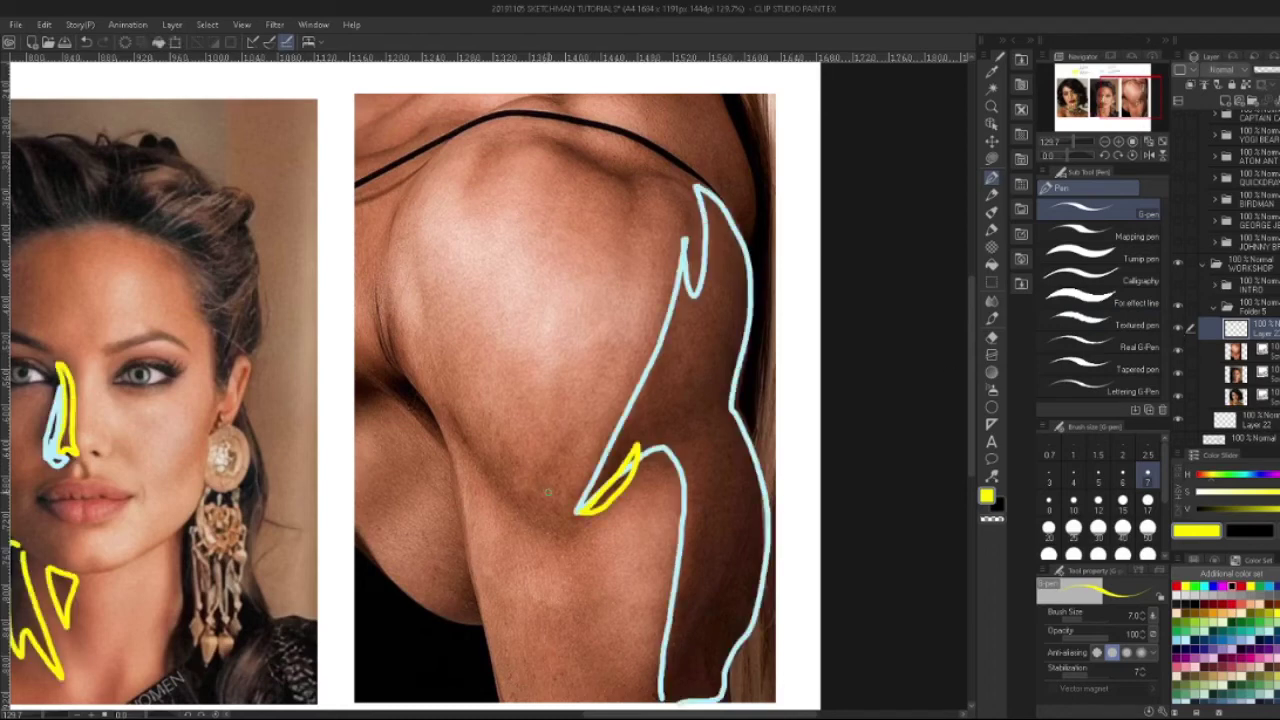
{"action": "scroll", "coordinate": [548, 492], "scroll_direction": "down", "scroll_amount": 2}
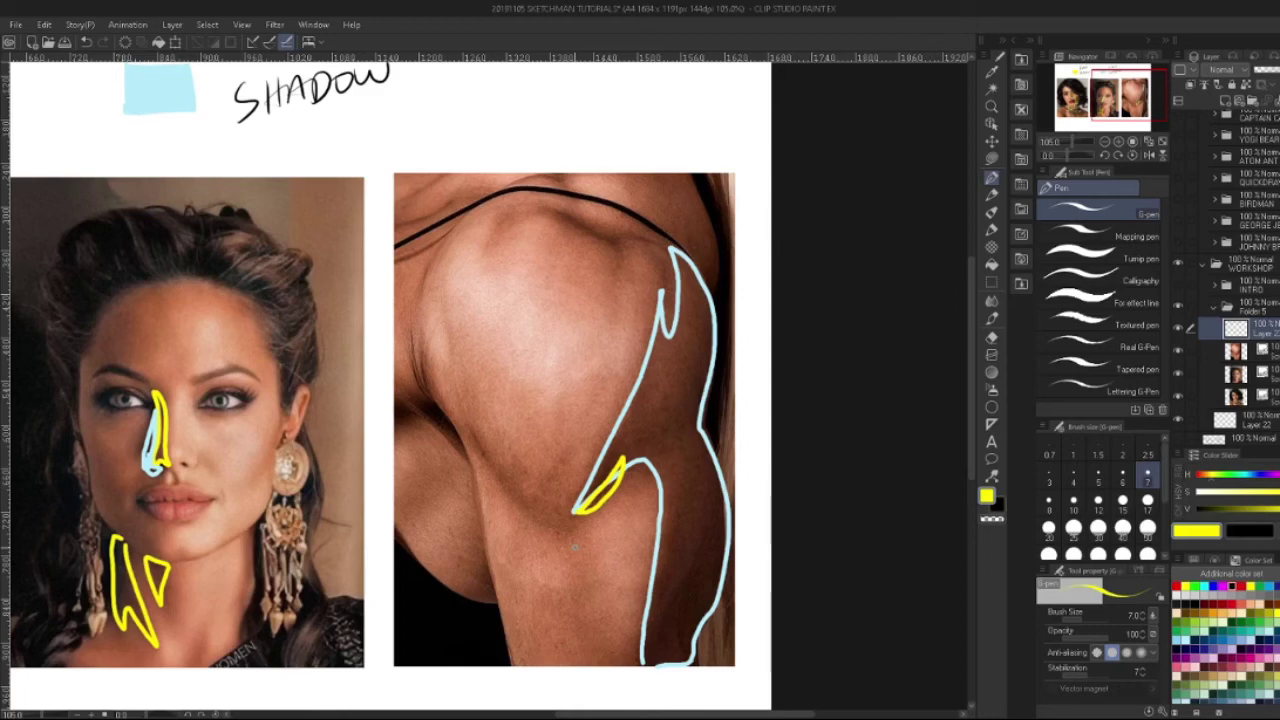
{"action": "scroll", "coordinate": [535, 480], "scroll_direction": "down", "scroll_amount": 3}
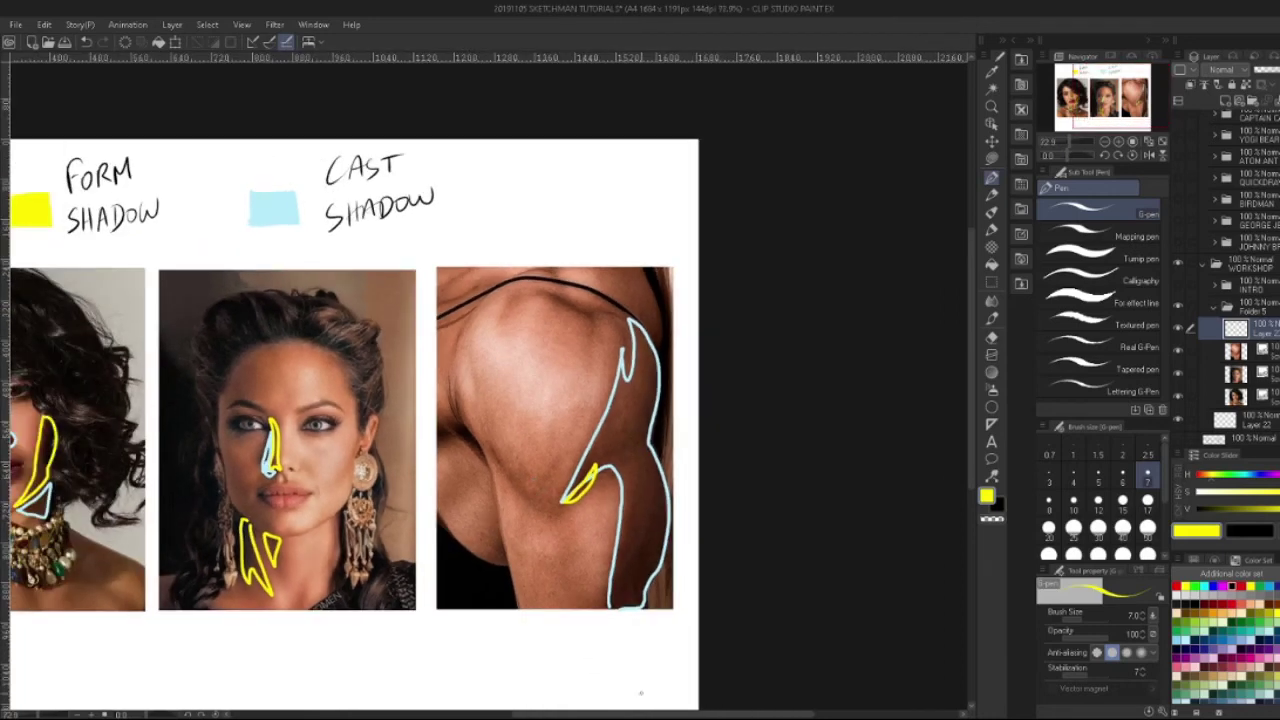
{"action": "left_click_drag", "start_coordinate": [706, 714], "coordinate": [644, 716]}
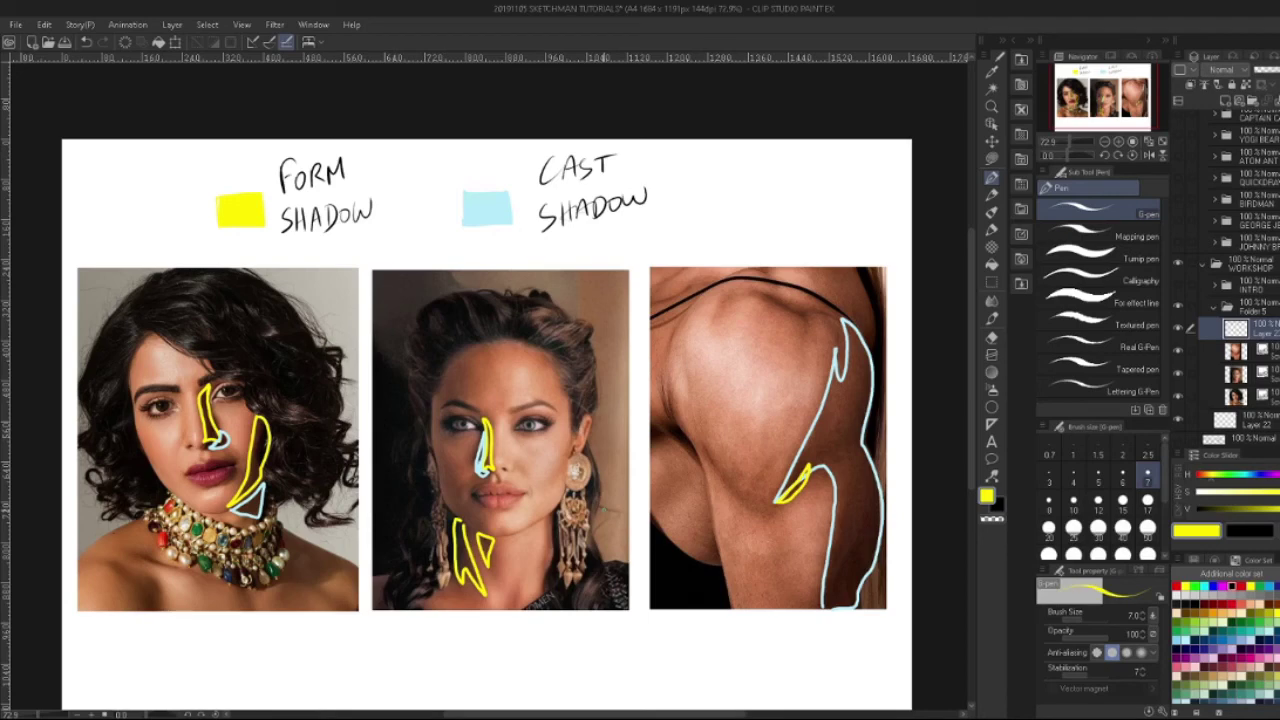
{"action": "scroll", "coordinate": [600, 507], "scroll_direction": "up", "scroll_amount": 5}
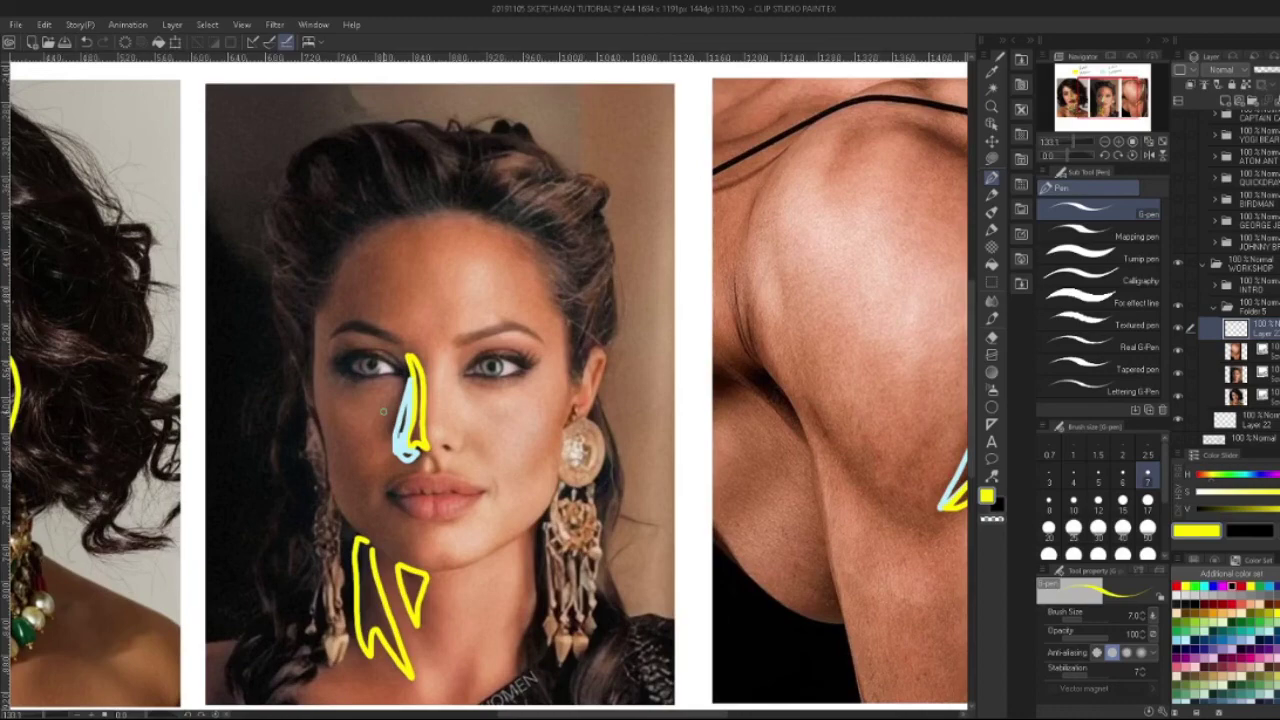
{"action": "scroll", "coordinate": [383, 412], "scroll_direction": "up", "scroll_amount": 2}
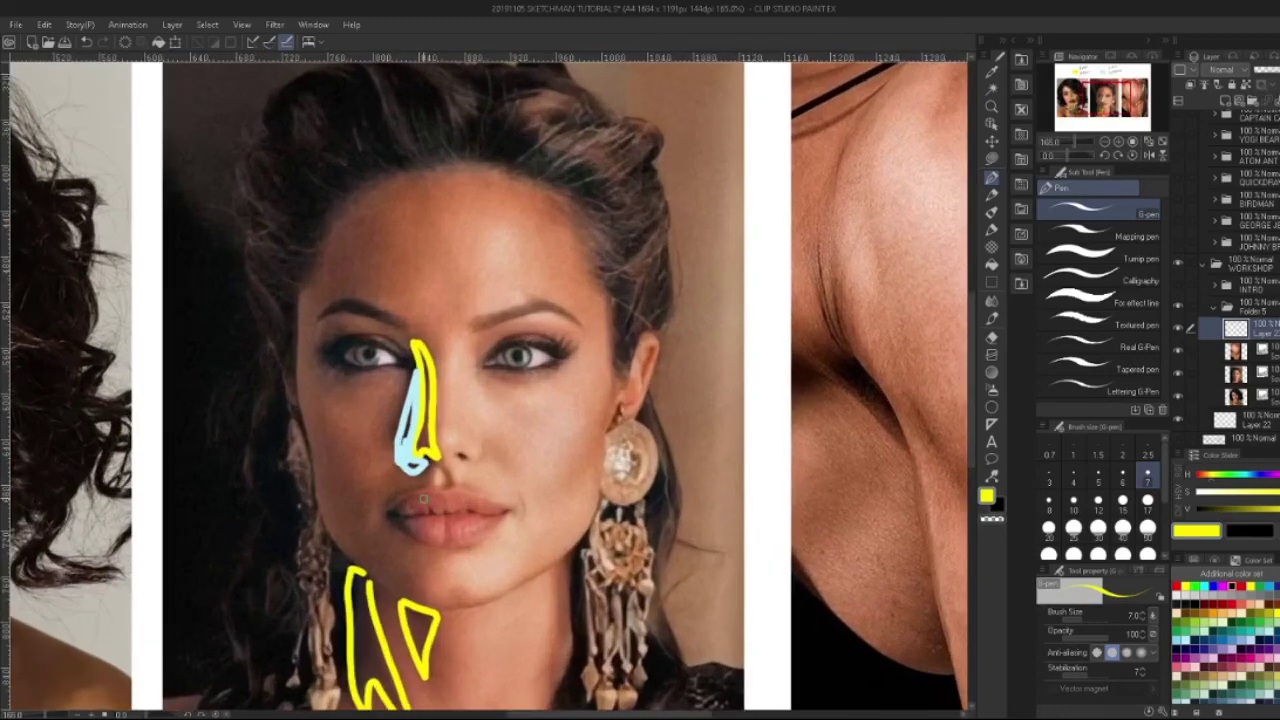
{"action": "scroll", "coordinate": [424, 498], "scroll_direction": "down", "scroll_amount": 2}
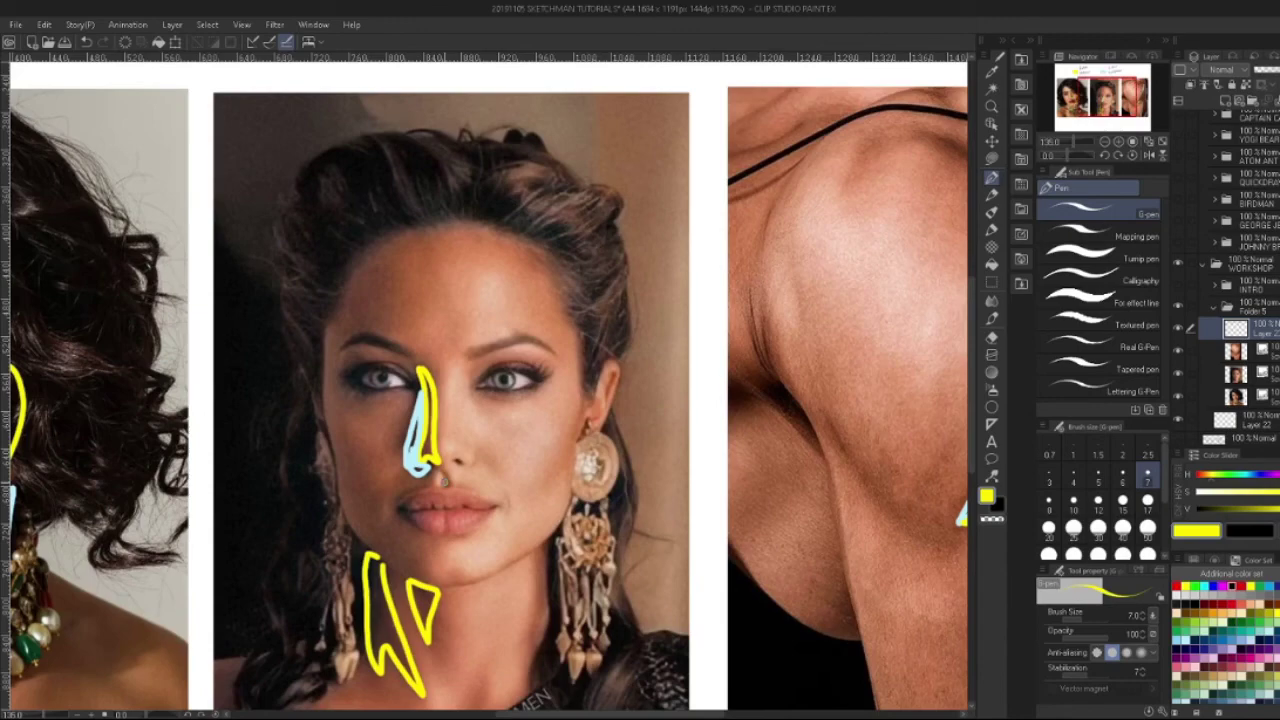
{"action": "scroll", "coordinate": [444, 480], "scroll_direction": "down", "scroll_amount": 4}
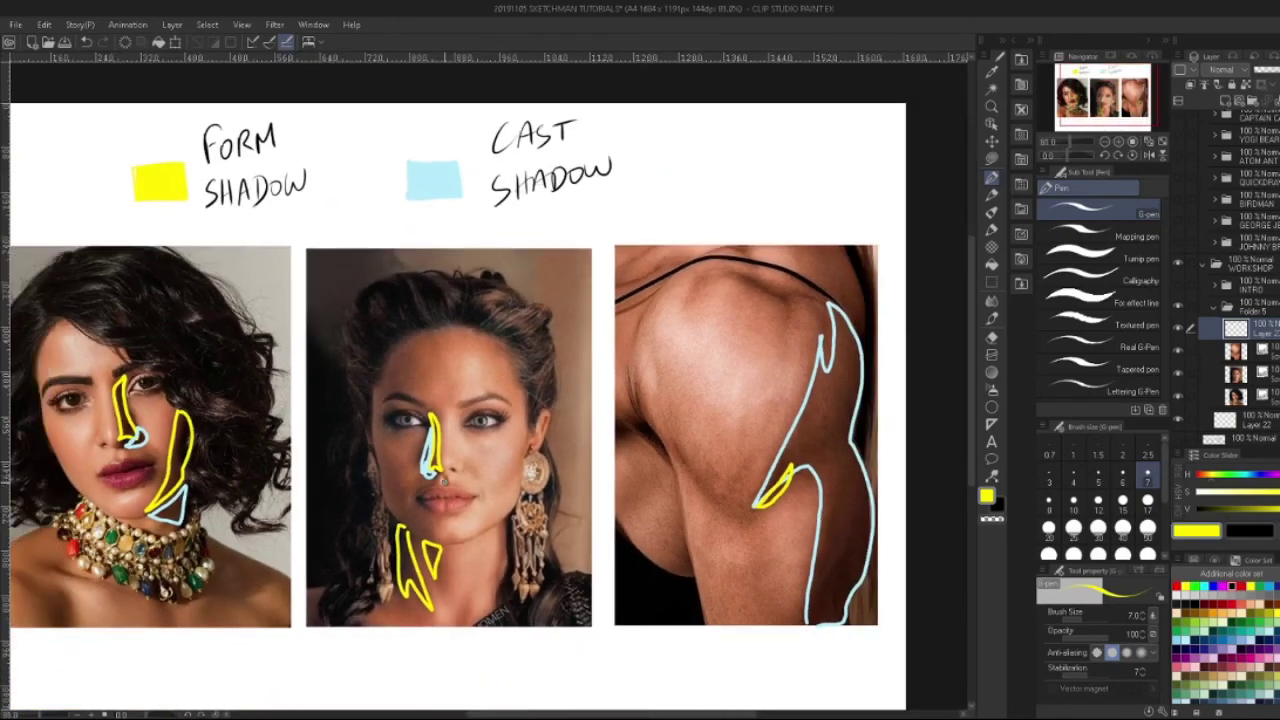
{"action": "scroll", "coordinate": [444, 480], "scroll_direction": "down", "scroll_amount": 1}
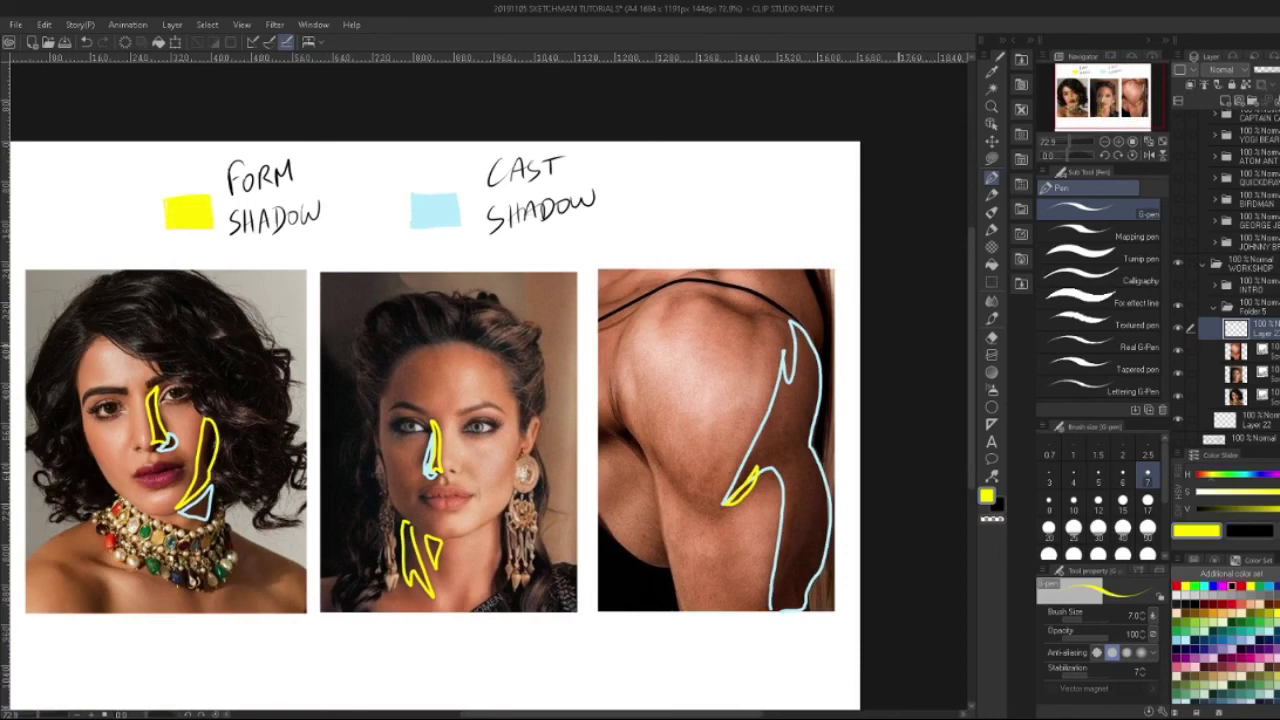
{"action": "scroll", "coordinate": [853, 339], "scroll_direction": "down", "scroll_amount": 1}
{"action": "scroll", "coordinate": [304, 519], "scroll_direction": "up", "scroll_amount": 1}
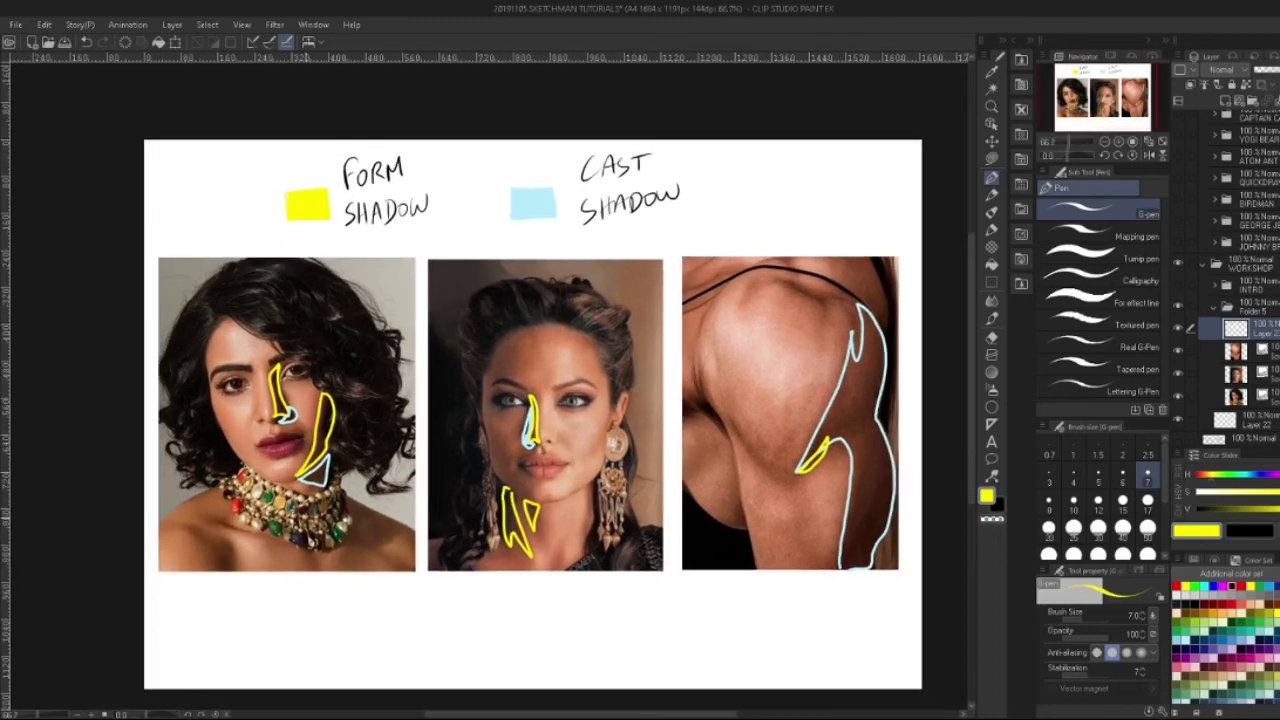
{"action": "scroll", "coordinate": [537, 463], "scroll_direction": "up", "scroll_amount": 1}
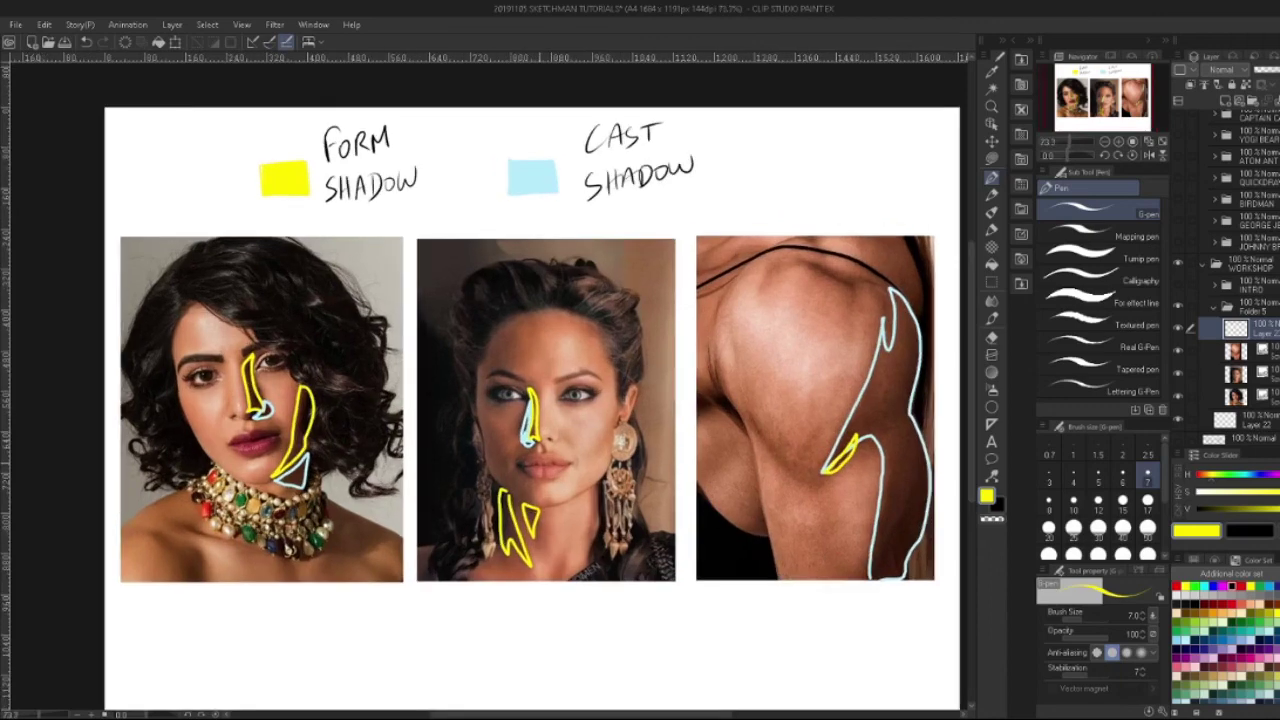